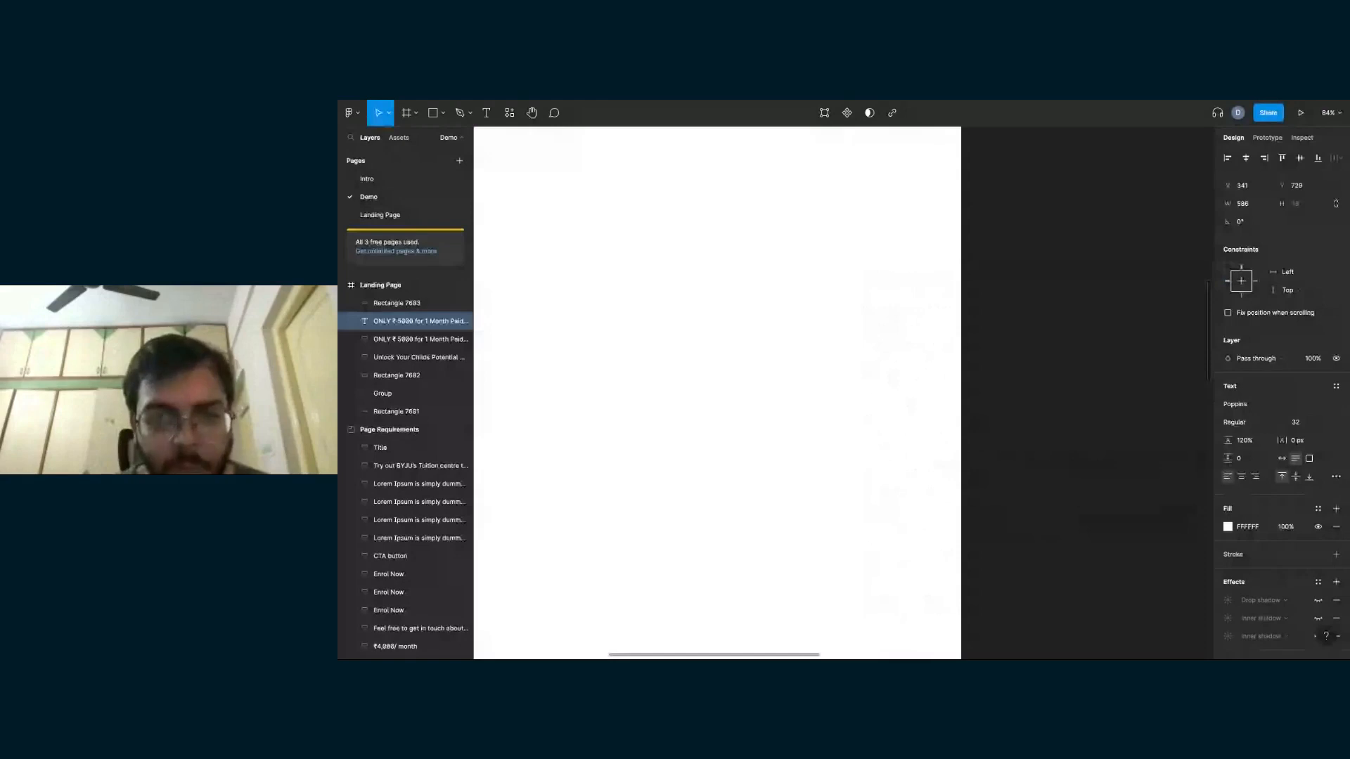
- Replace the duplicated subtitle text over the white button with "Enrol Now" and set its text box to auto width
scroll(846, 485, "down", 5)
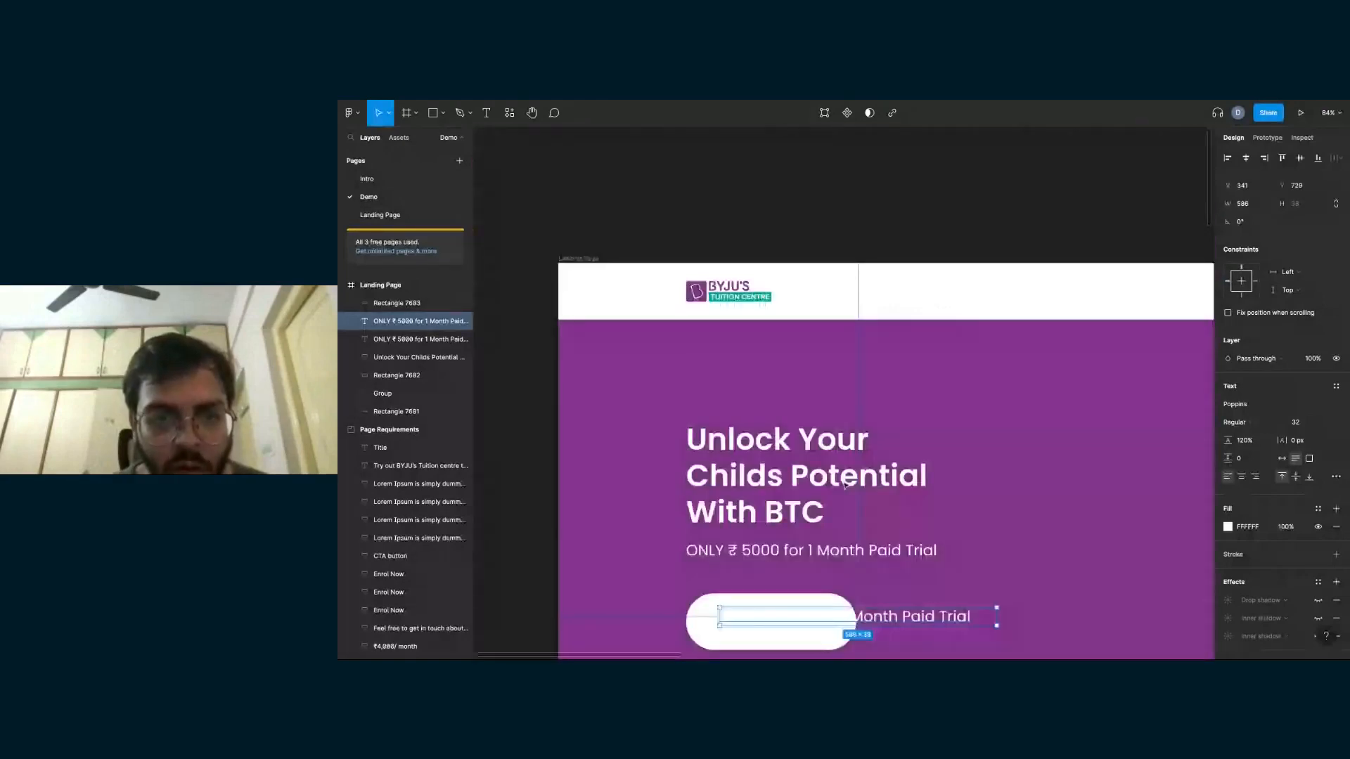
scroll(846, 486, "down", 2)
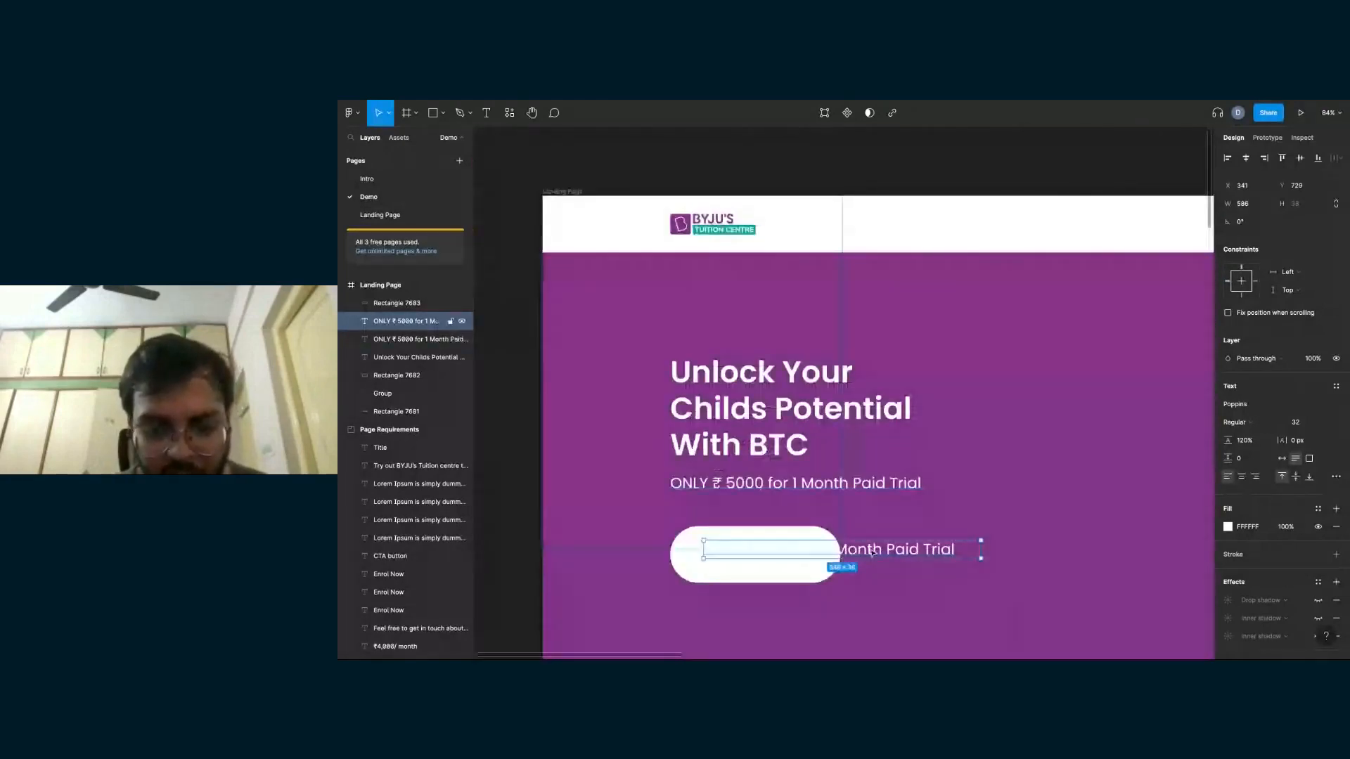
double_click(872, 553)
type("Enrol")
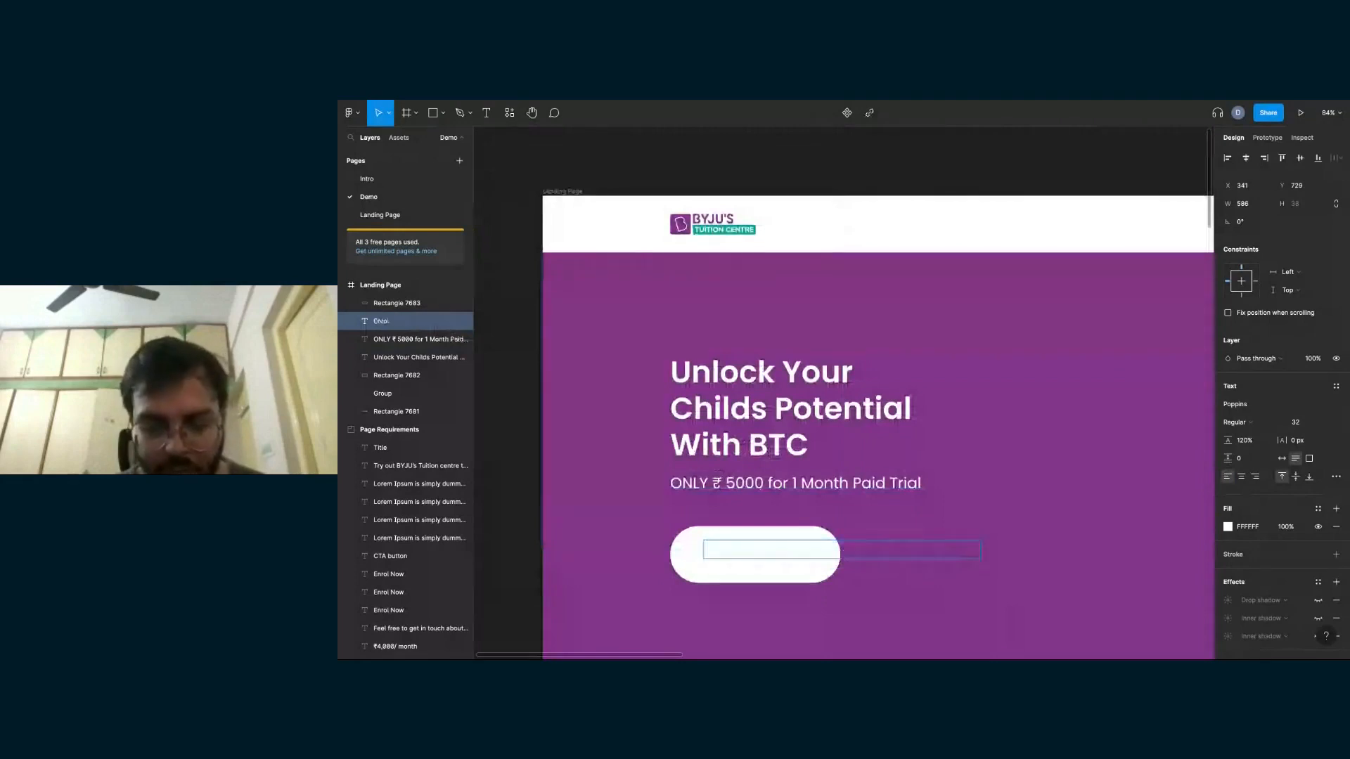
type(" Now")
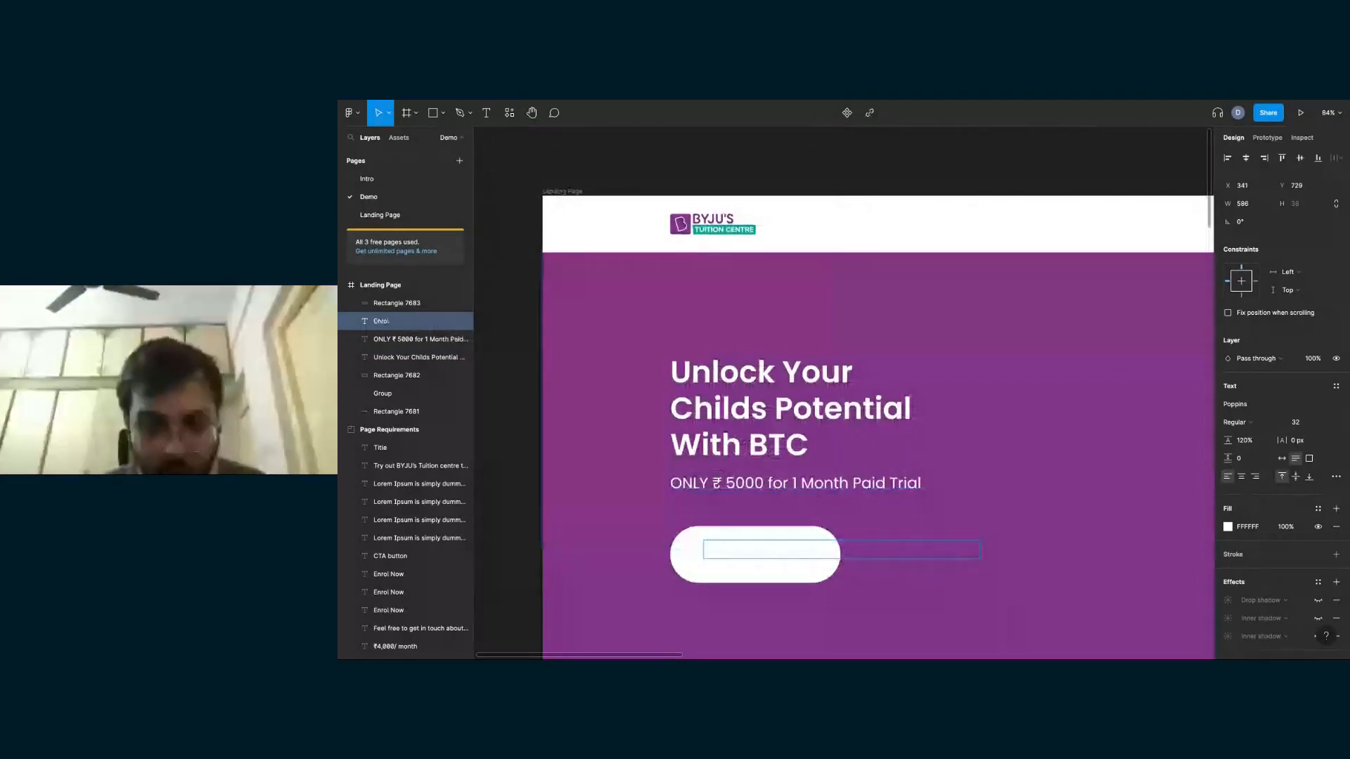
left_click(1283, 459)
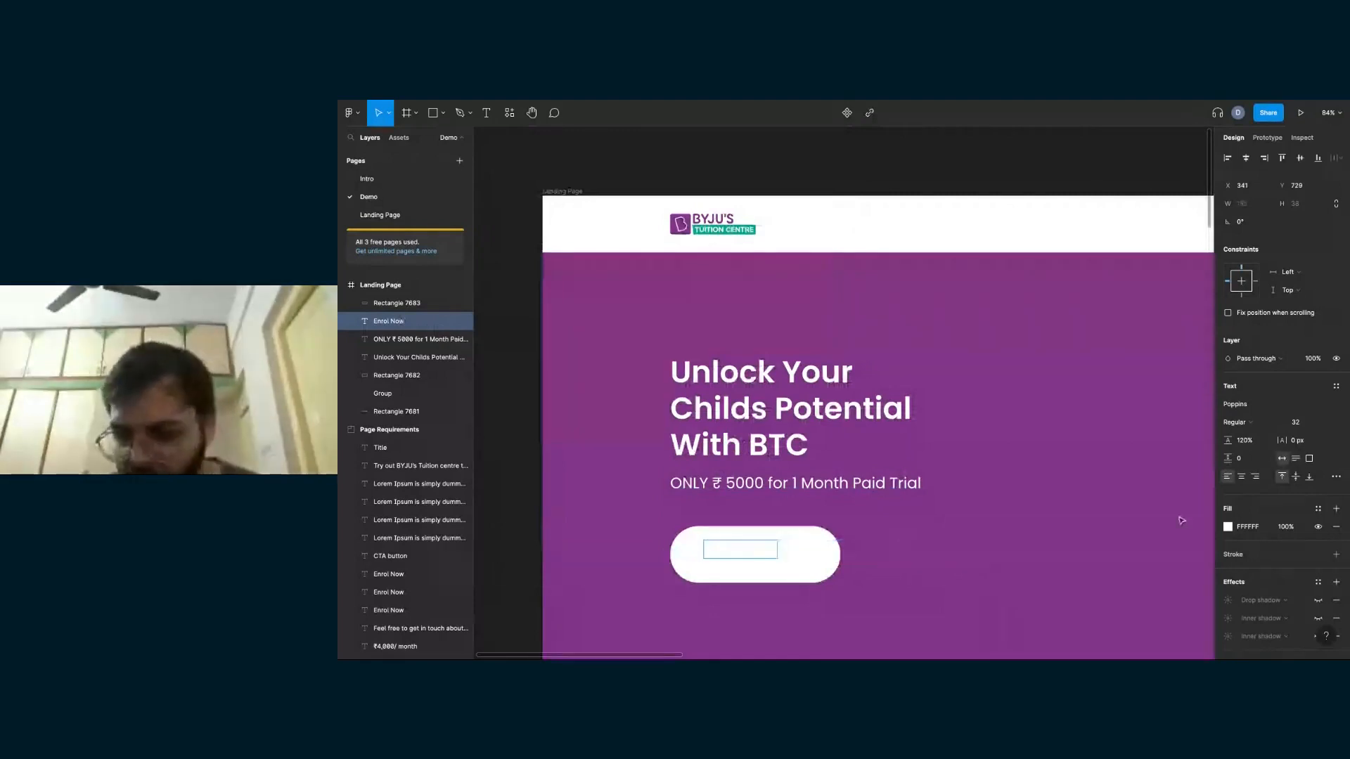
- Set the fill colour of the "Enrol Now" text to black, 000000
left_click(1245, 529)
type("00")
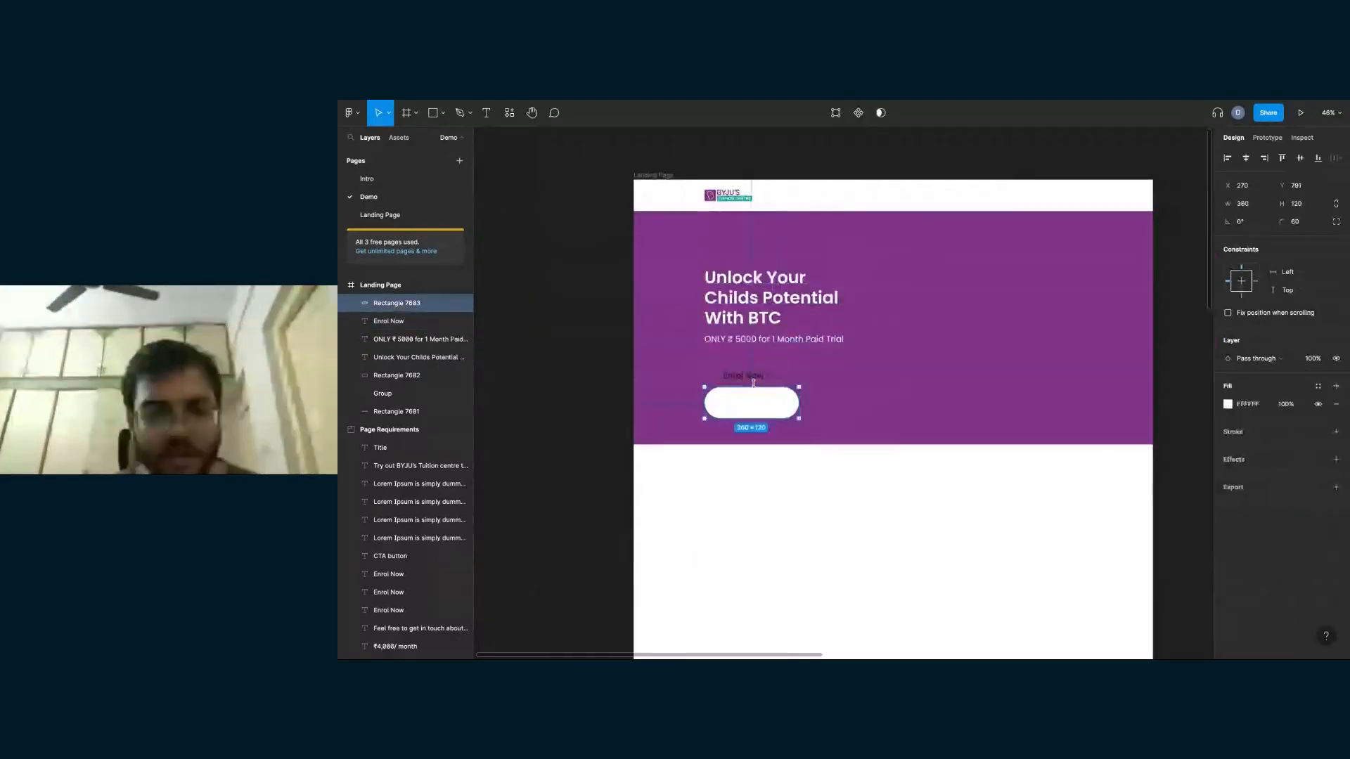
key("ctrl+z")
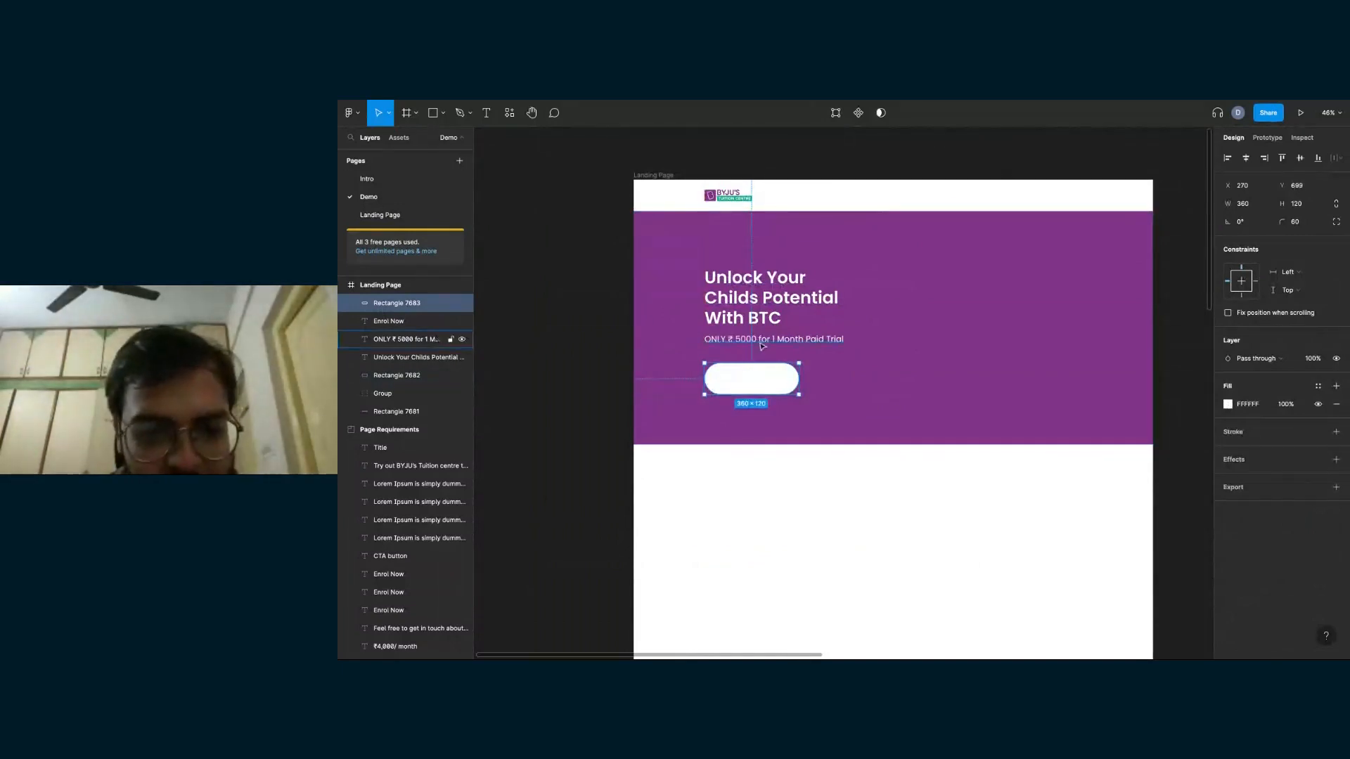
- Reorder the "Enrol Now" text layer so it sits above the white button's Rectangle 7683 layer
left_click(762, 346)
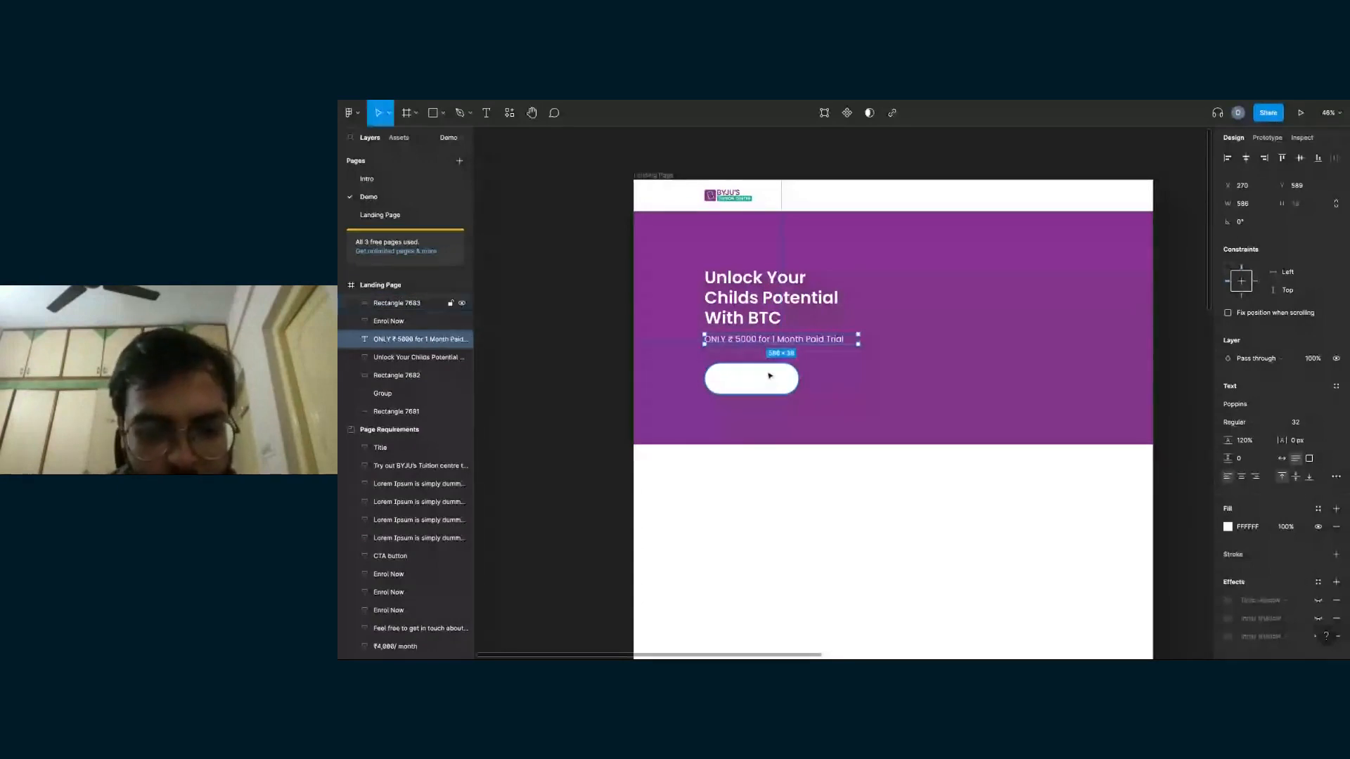
left_click(770, 376)
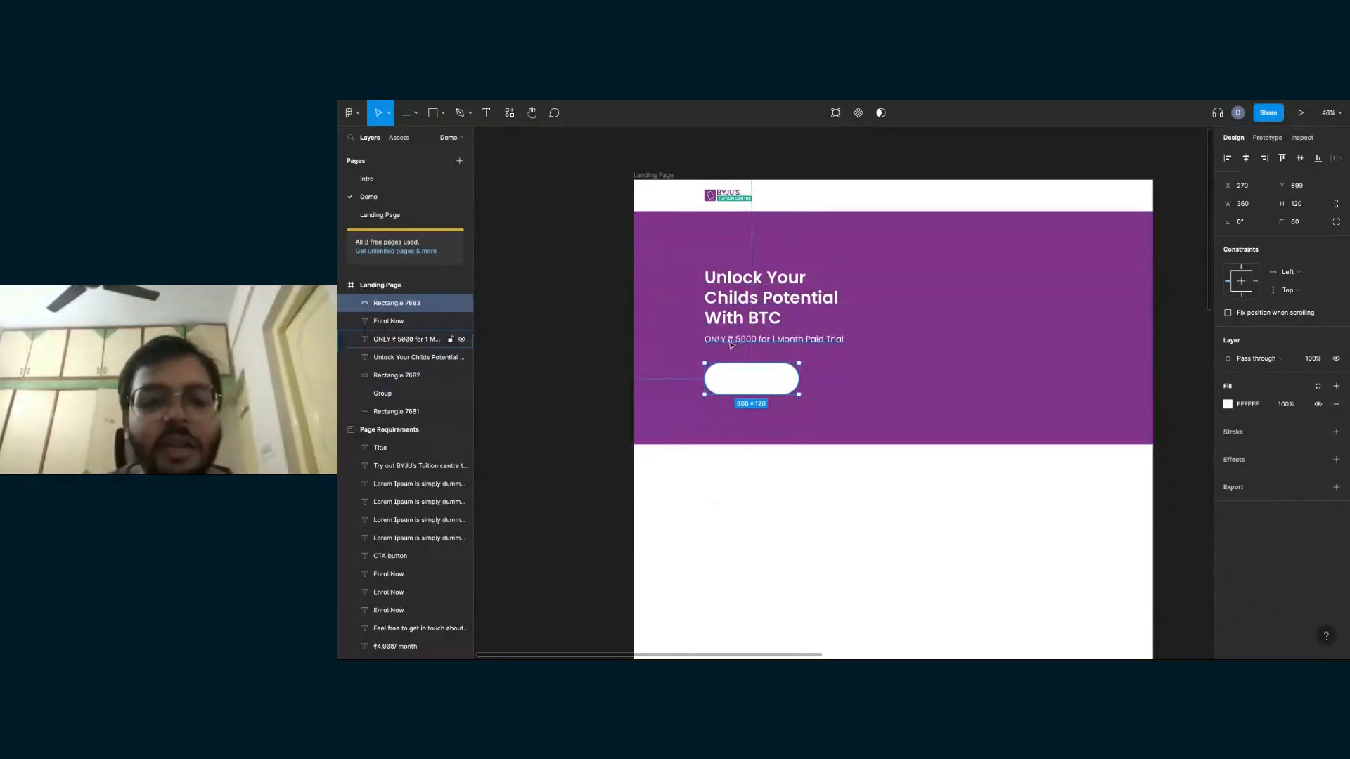
left_click(382, 323)
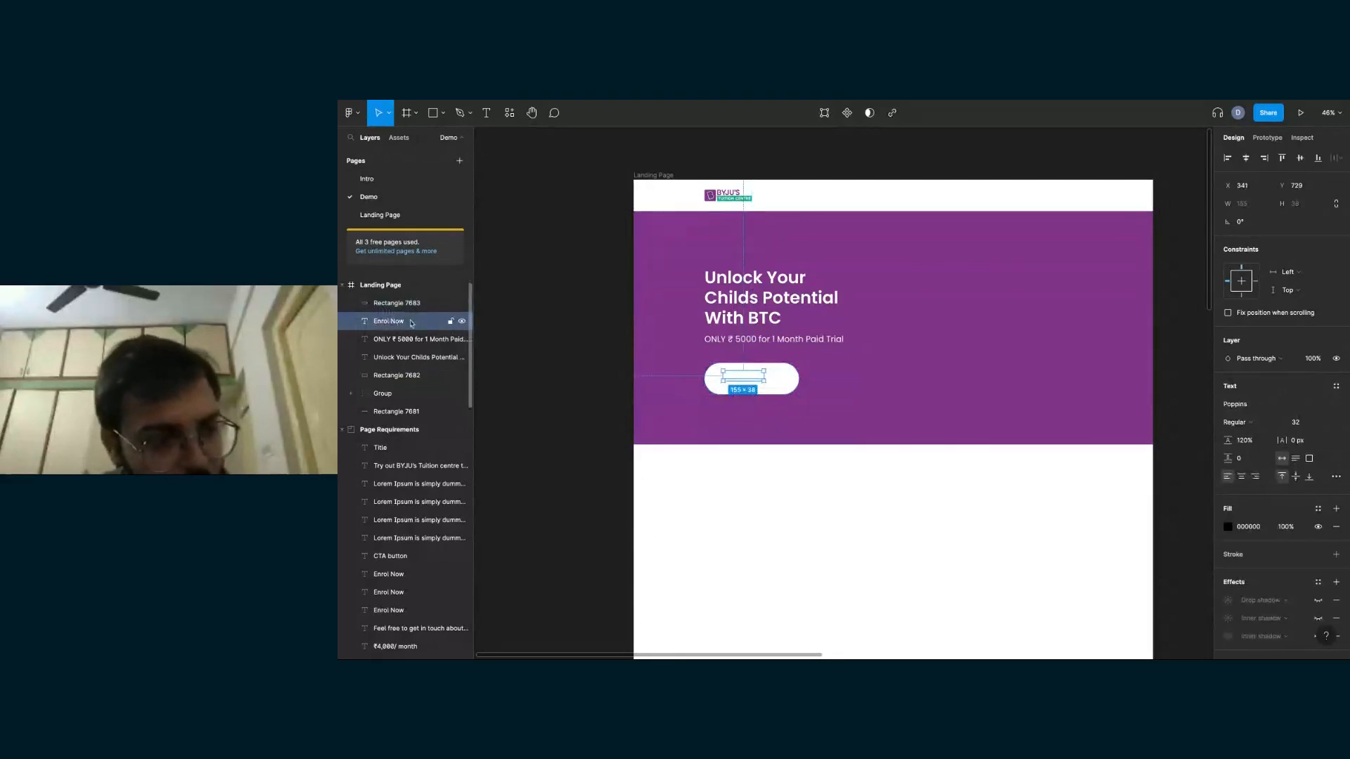
left_click_drag(391, 319, 390, 301)
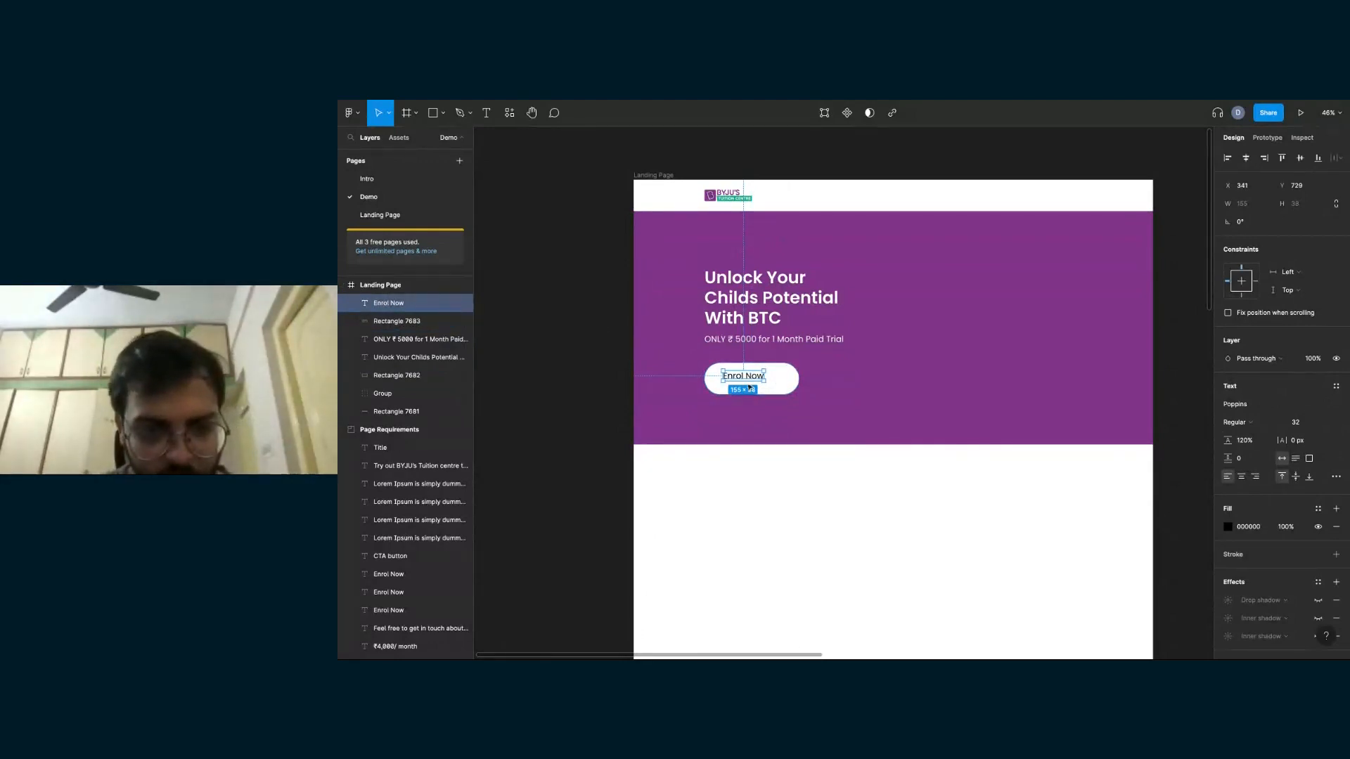
- Reposition the "Enrol Now" text freehand within the white button
scroll(750, 388, "up", 1)
scroll(750, 388, "up", 3)
scroll(742, 379, "up", 2)
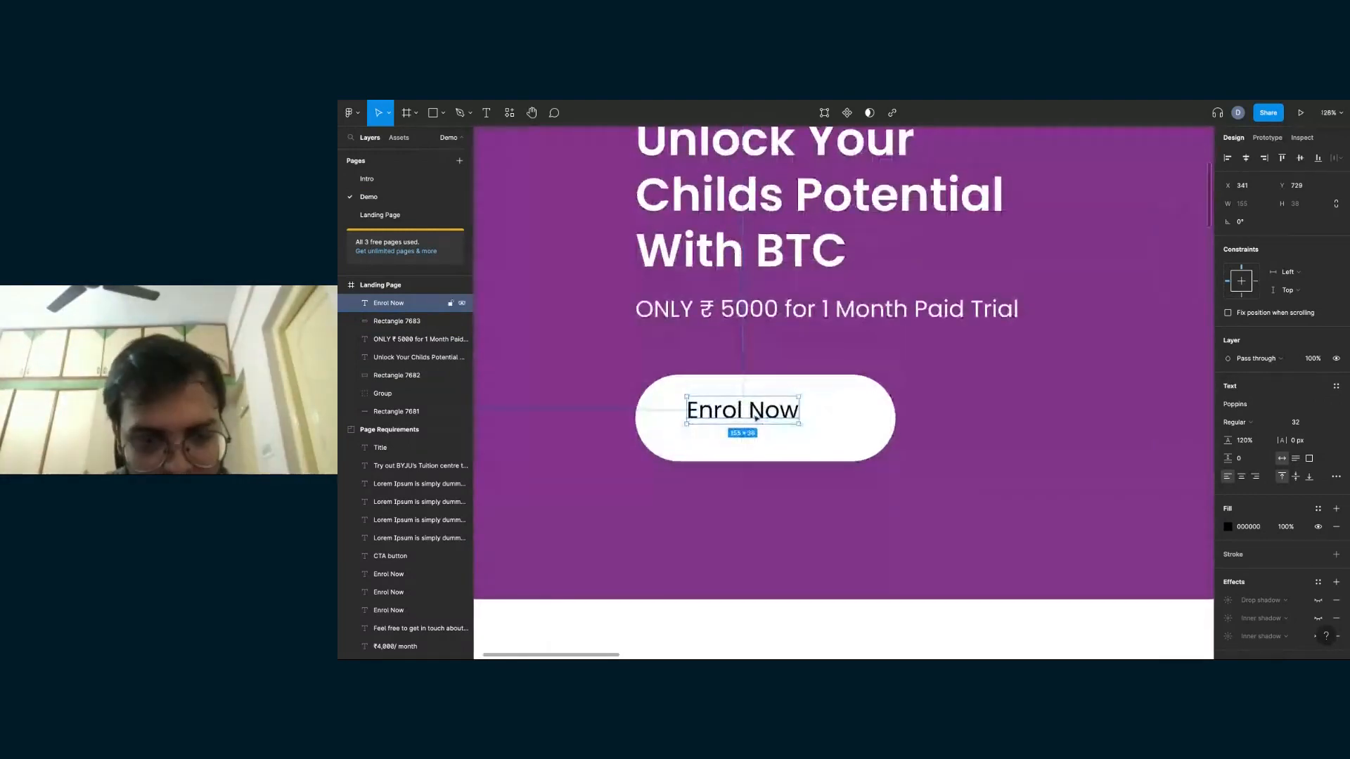
left_click_drag(757, 412, 780, 421)
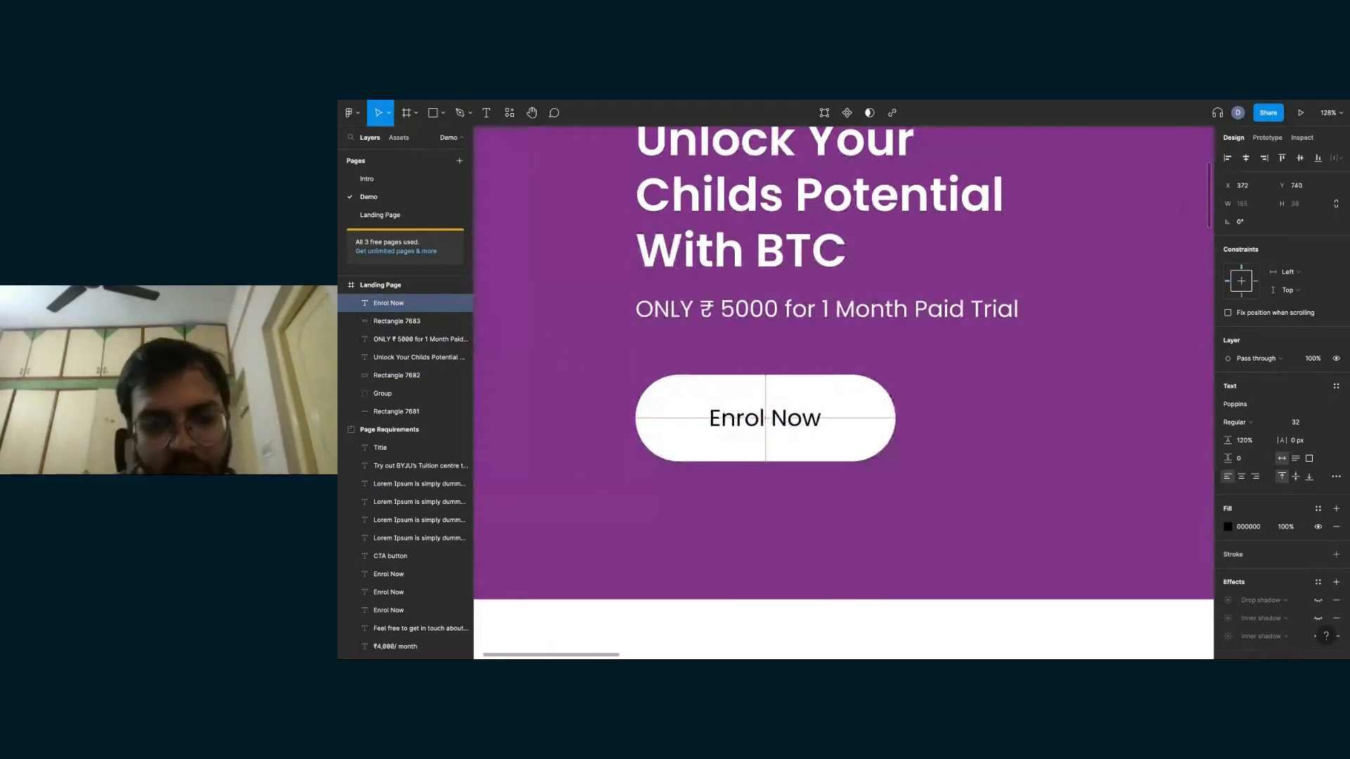
scroll(900, 443, "down", 2)
scroll(823, 424, "down", 3)
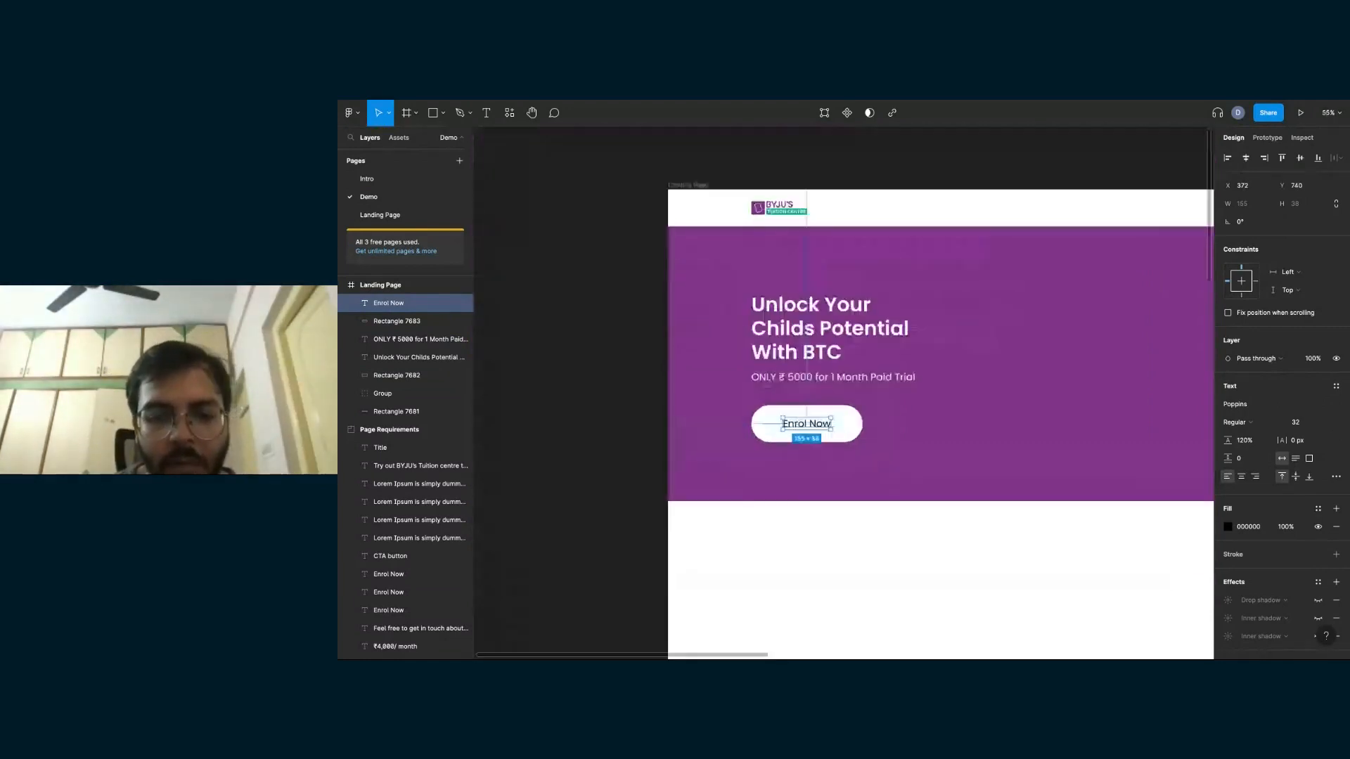
scroll(795, 419, "up", 2)
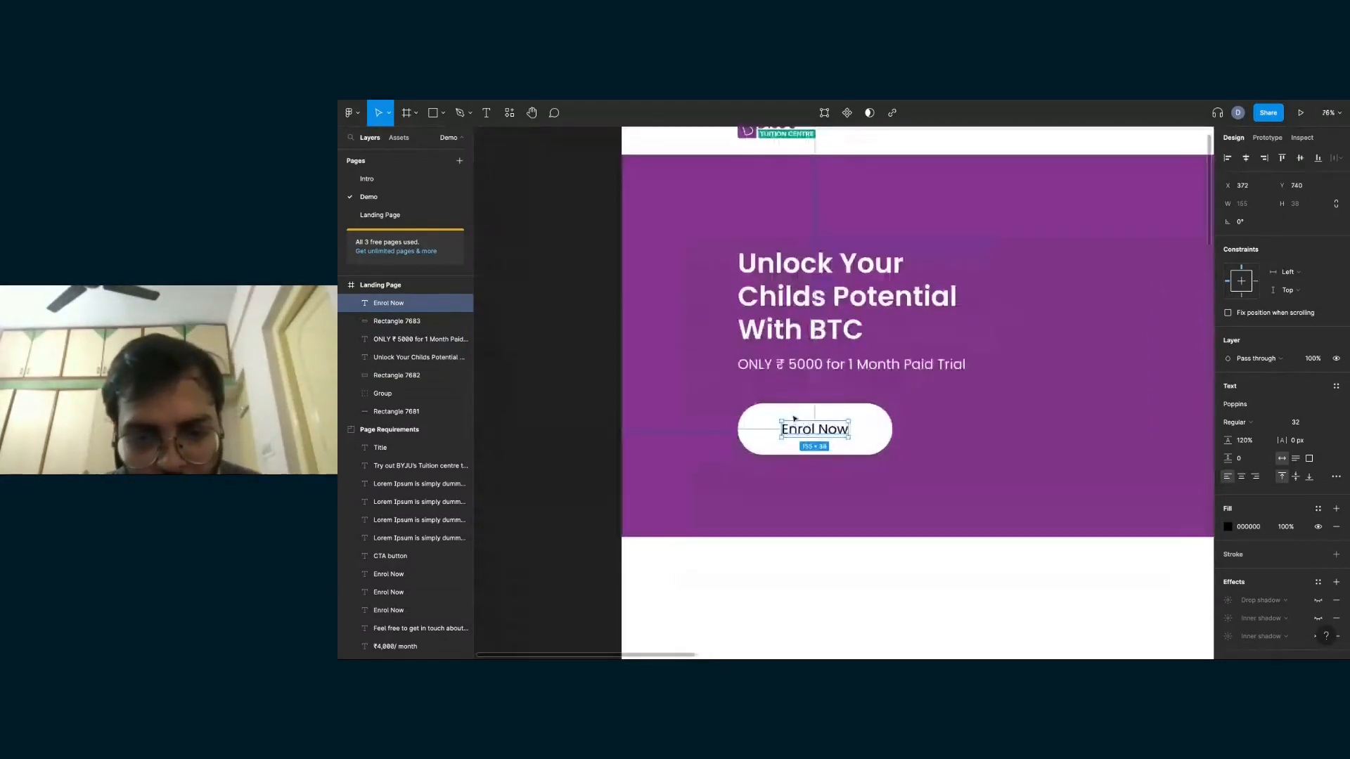
left_click_drag(795, 419, 806, 434)
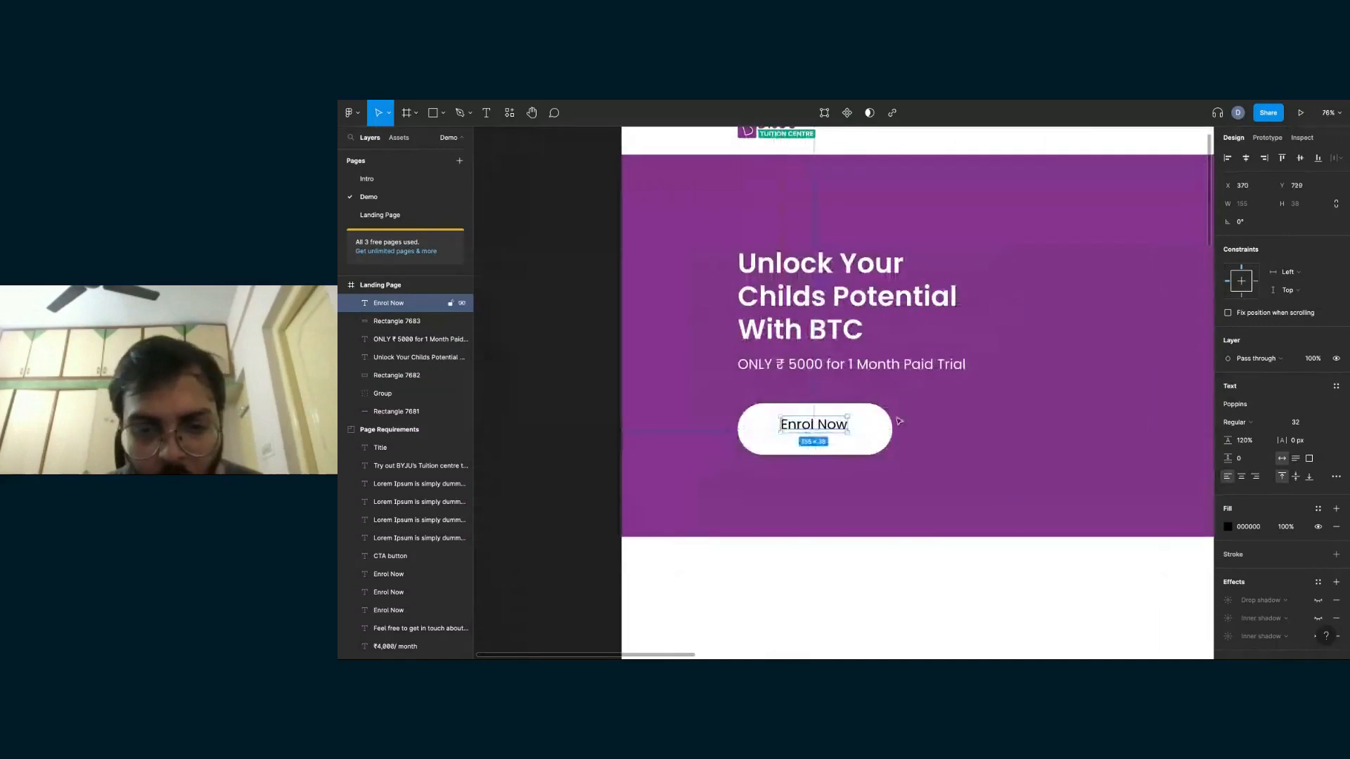
- Align the "Enrol Now" text and the white button rectangle to each other's horizontal and vertical centres
scroll(834, 432, "up", 1)
scroll(809, 424, "up", 3)
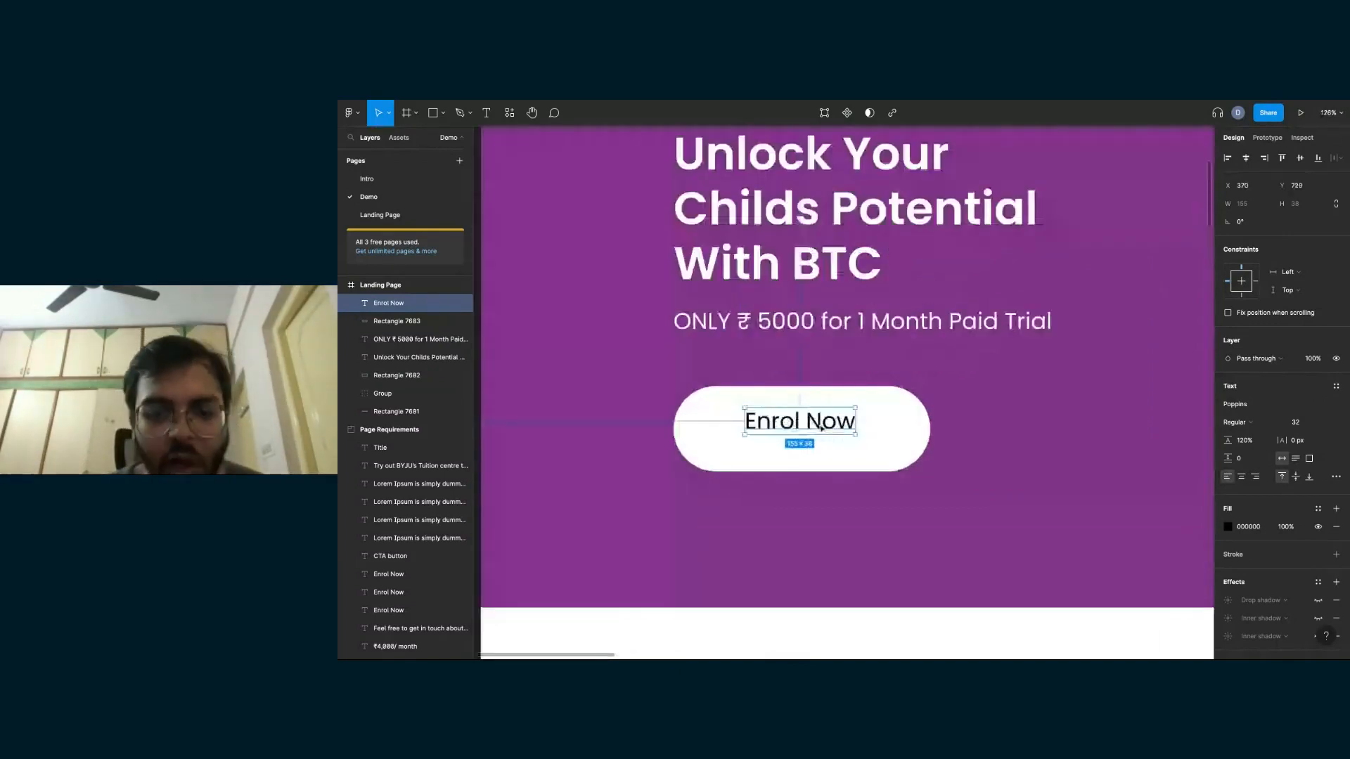
left_click(898, 433)
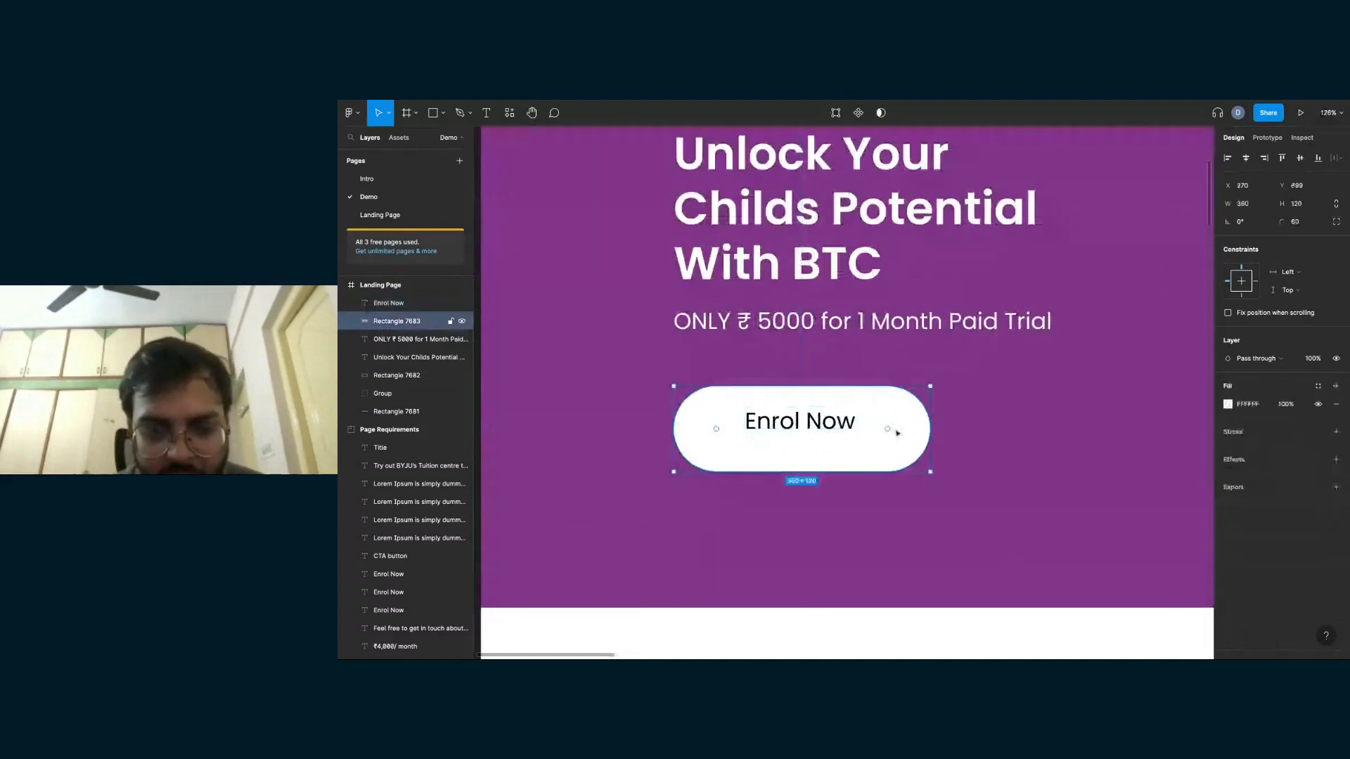
left_click(800, 422, "shift")
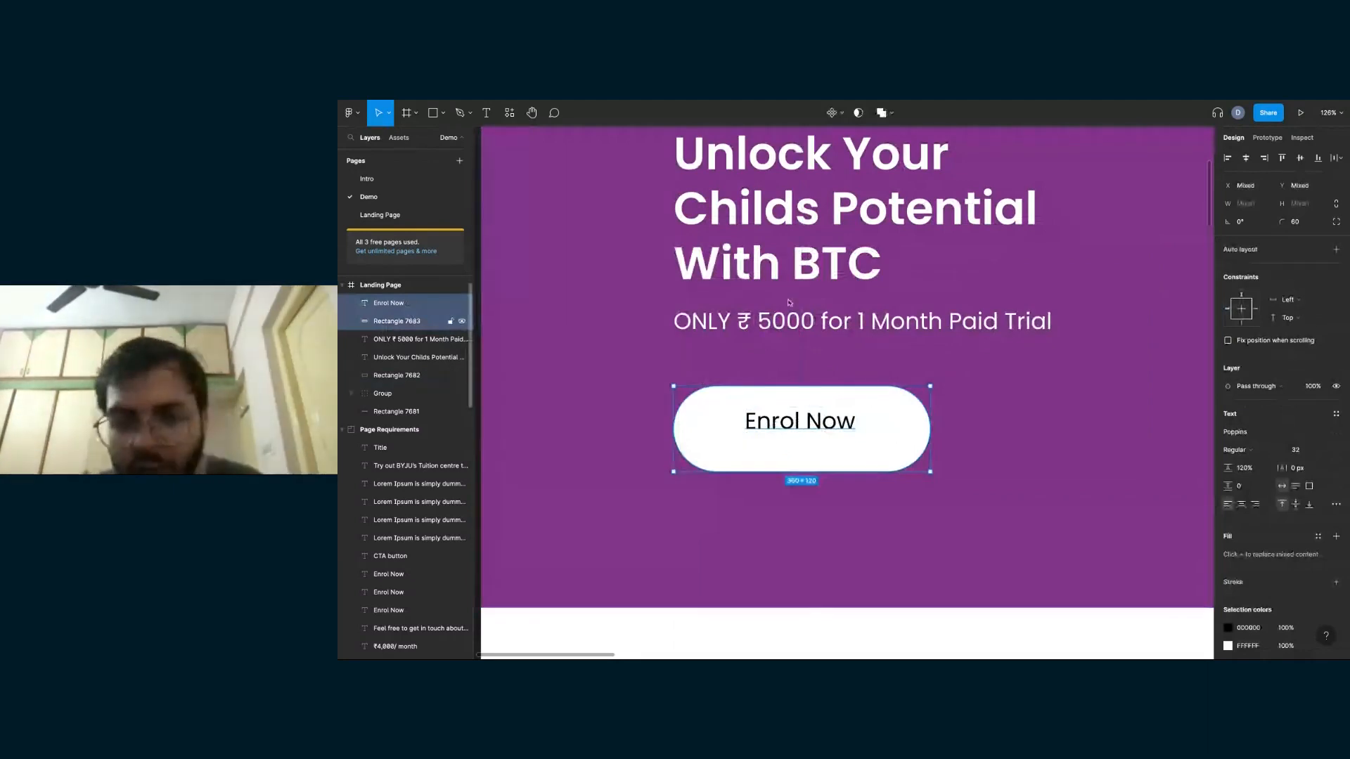
left_click(1247, 161)
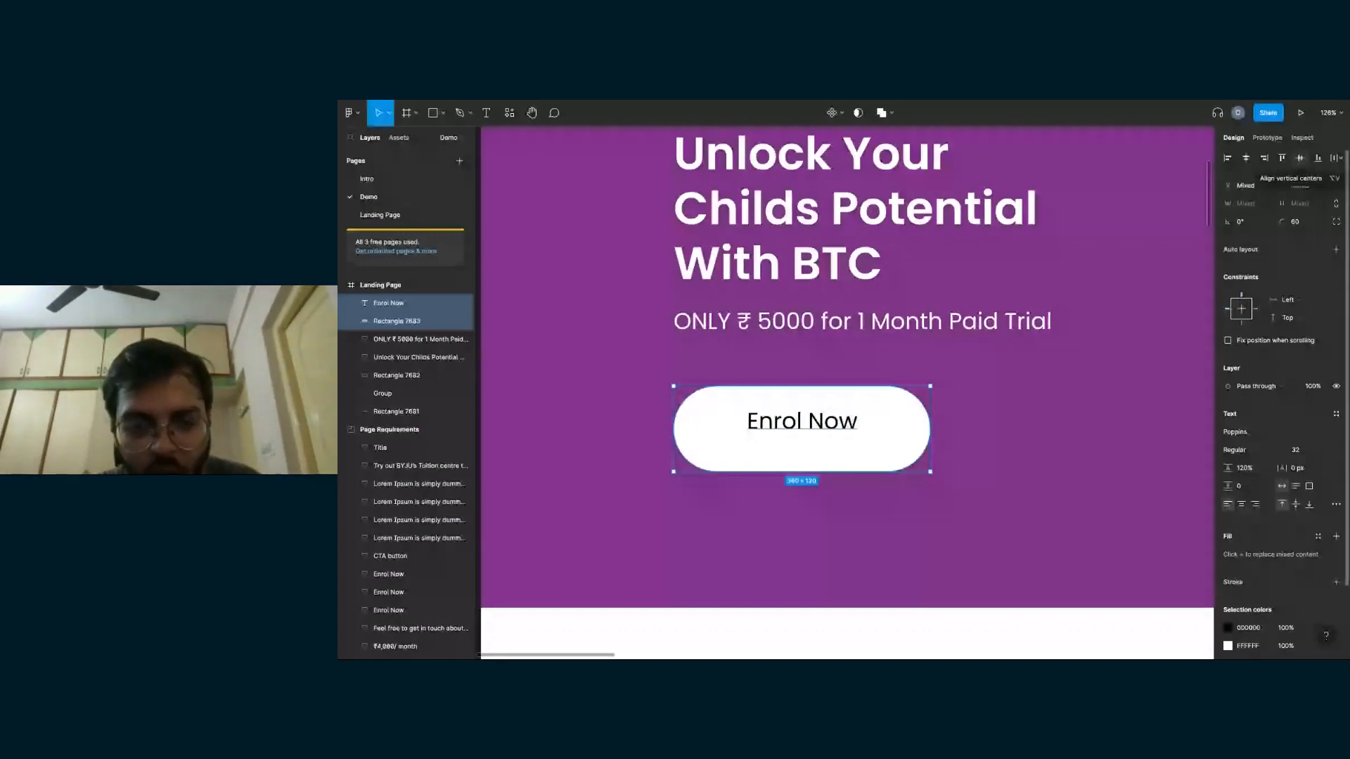
left_click(1299, 157)
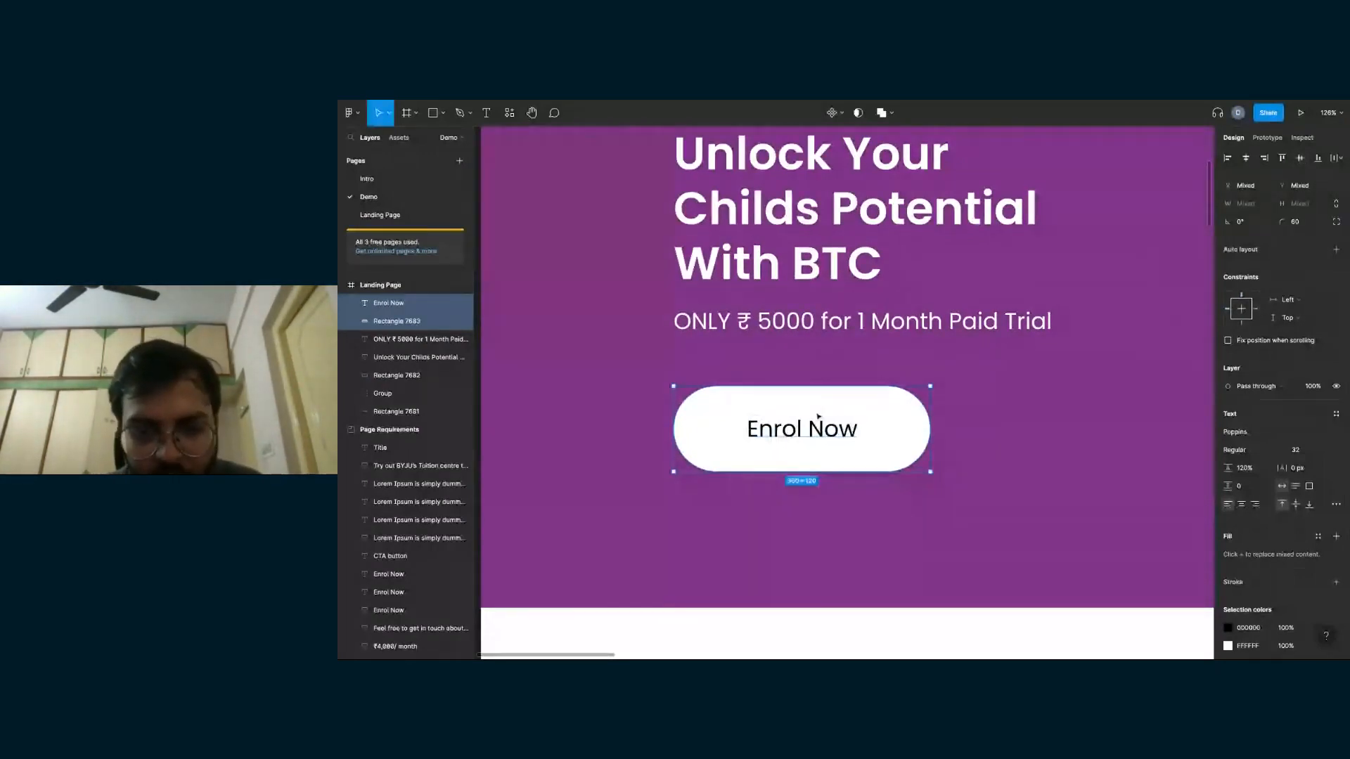
- Change the font weight of the "Enrol Now" button text to SemiBold
scroll(817, 416, "down", 3)
scroll(663, 412, "left", 1)
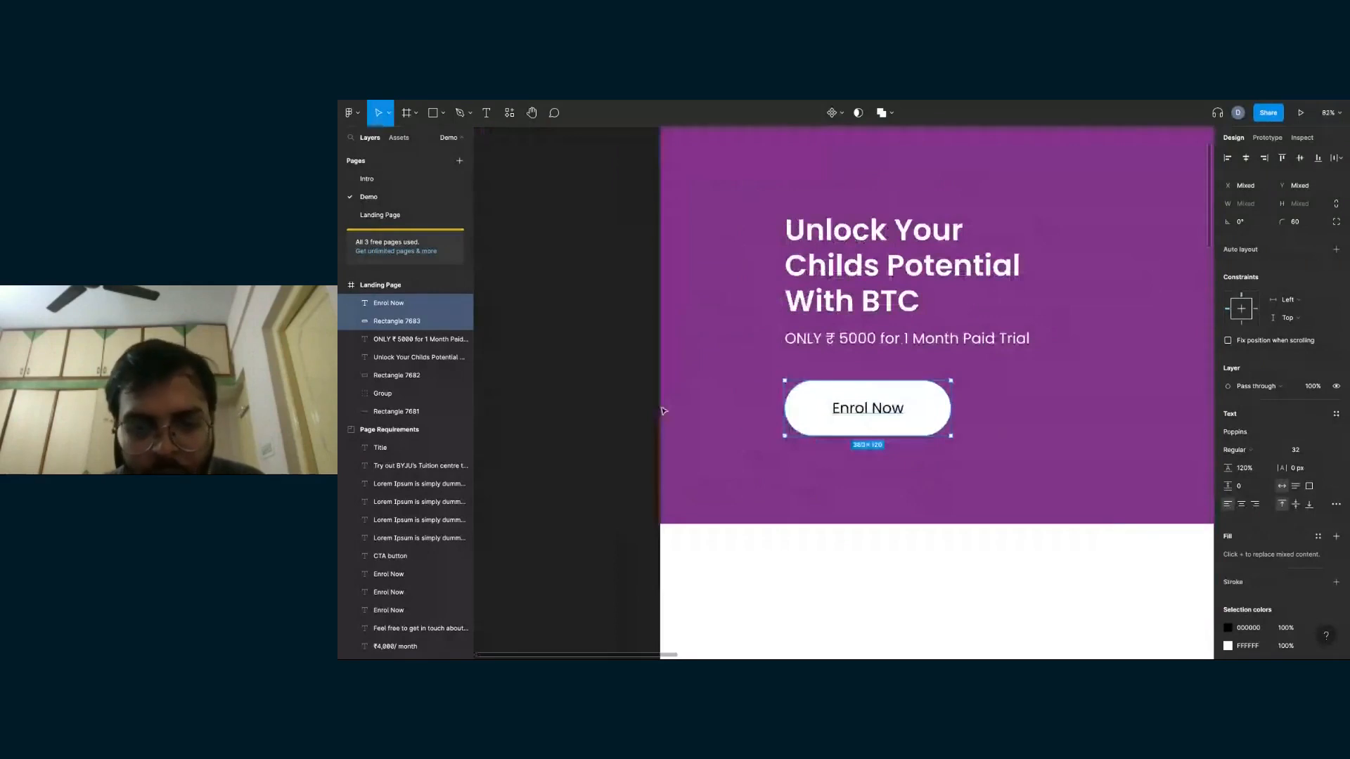
key("Escape")
left_click(858, 414)
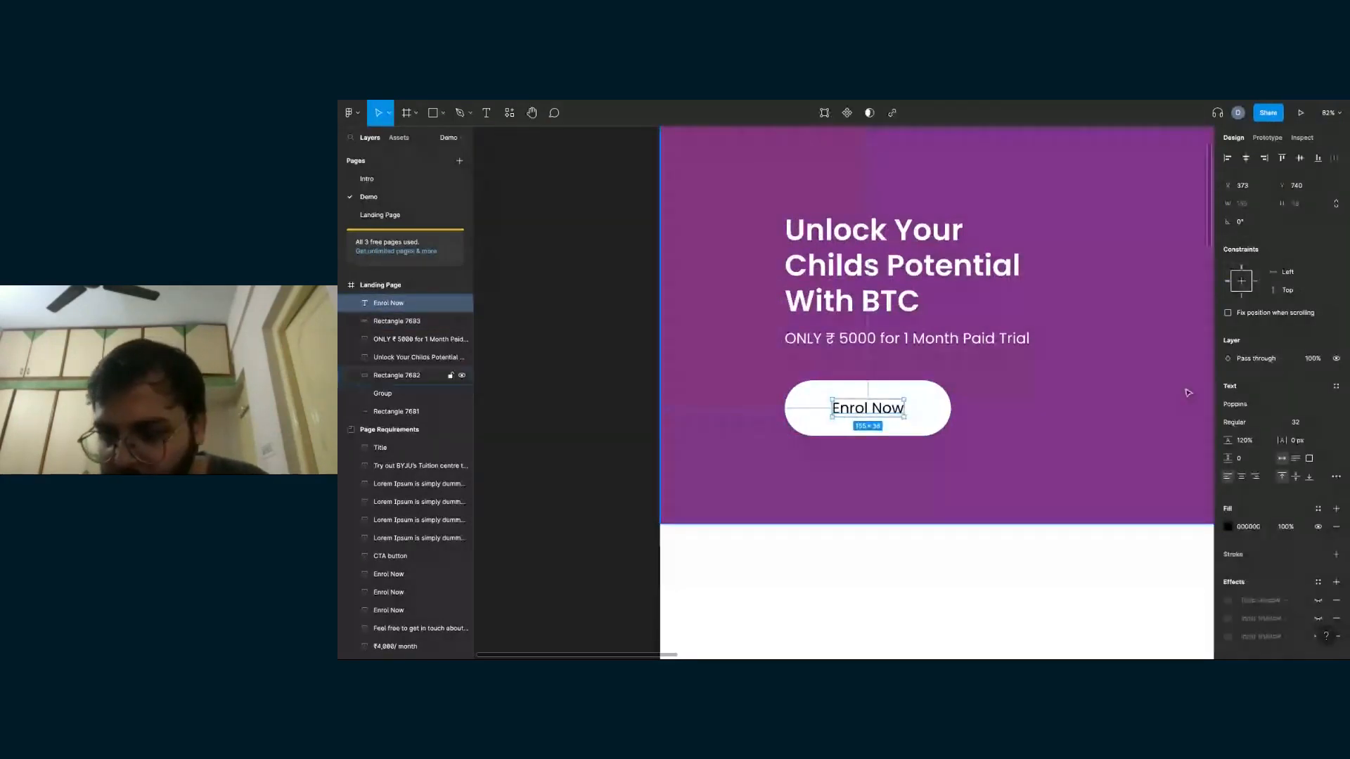
left_click(1249, 423)
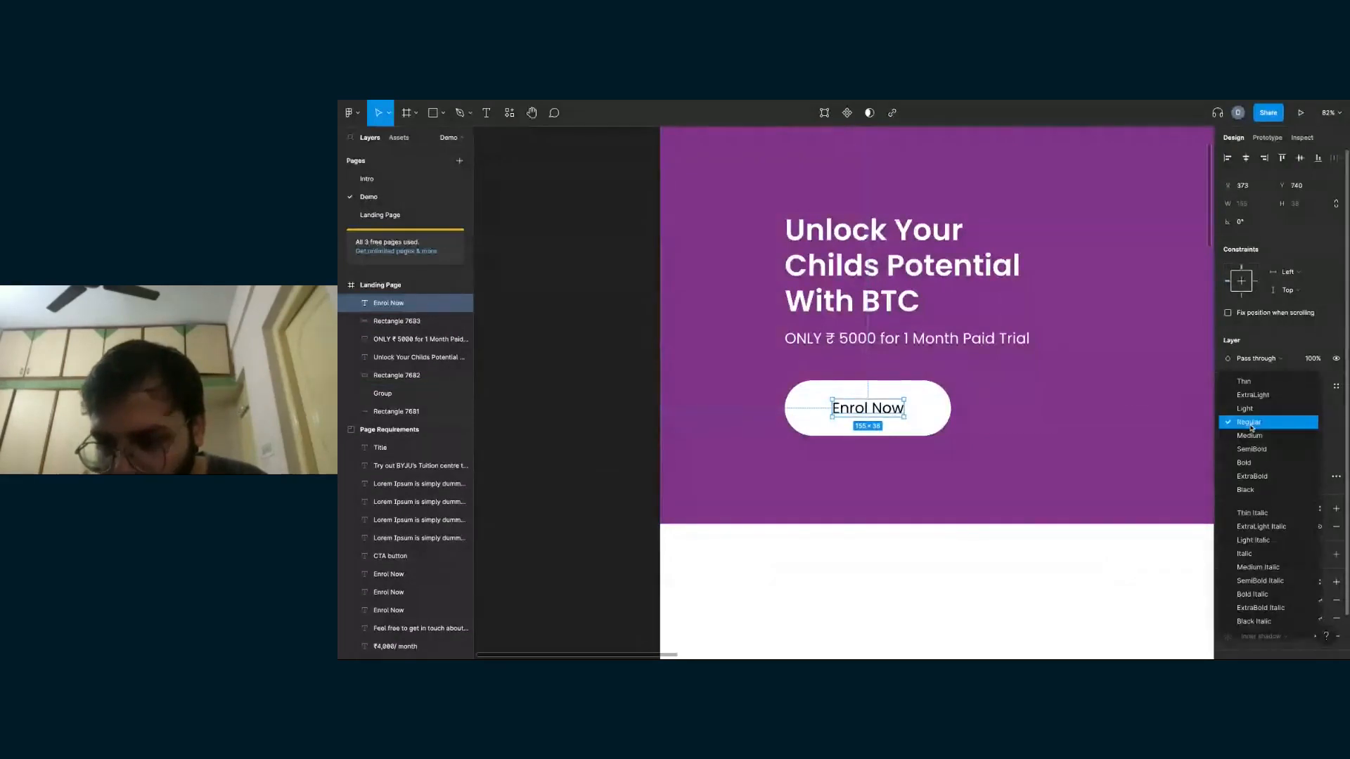
left_click(1252, 451)
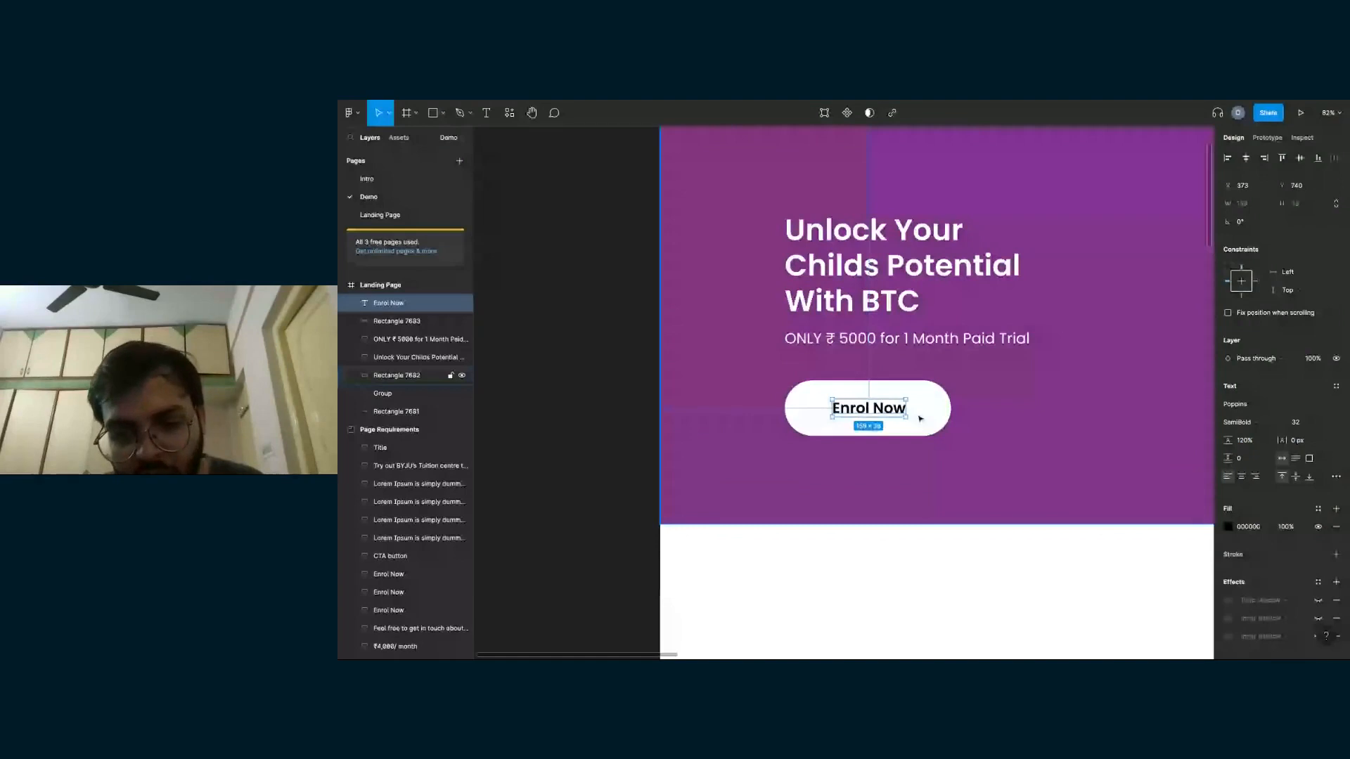
- Recolour the "Enrol Now" text with the purple sampled from the hero background, then deselect it
scroll(921, 419, "down", 3)
scroll(879, 413, "right", 1)
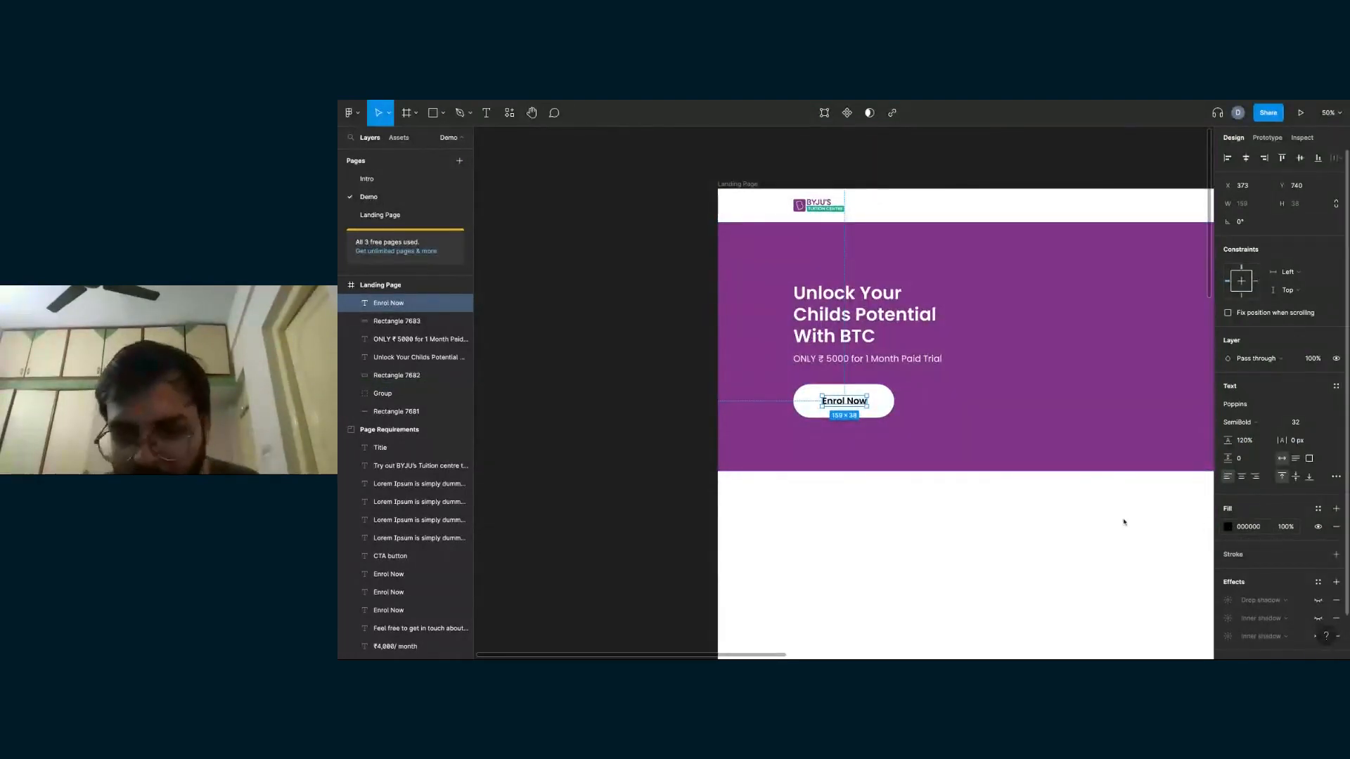
left_click(1228, 526)
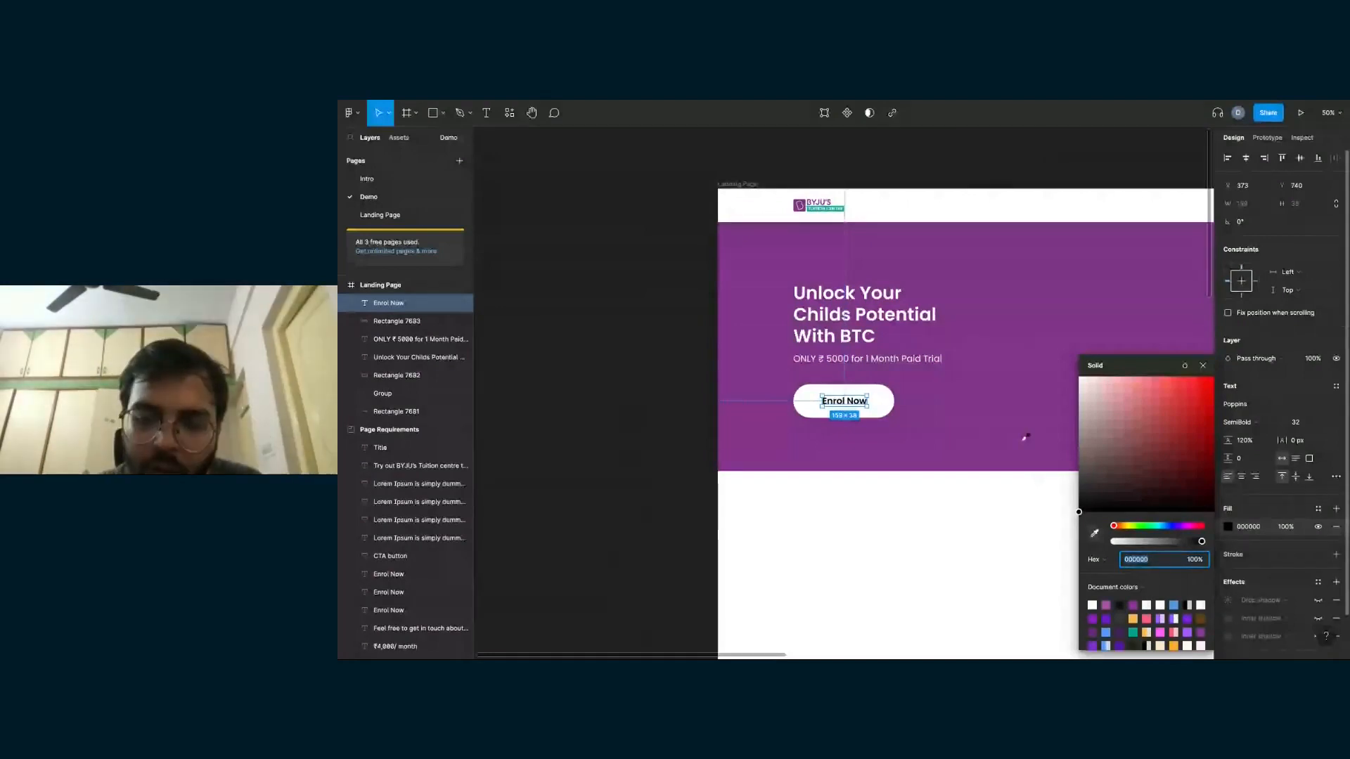
key("i")
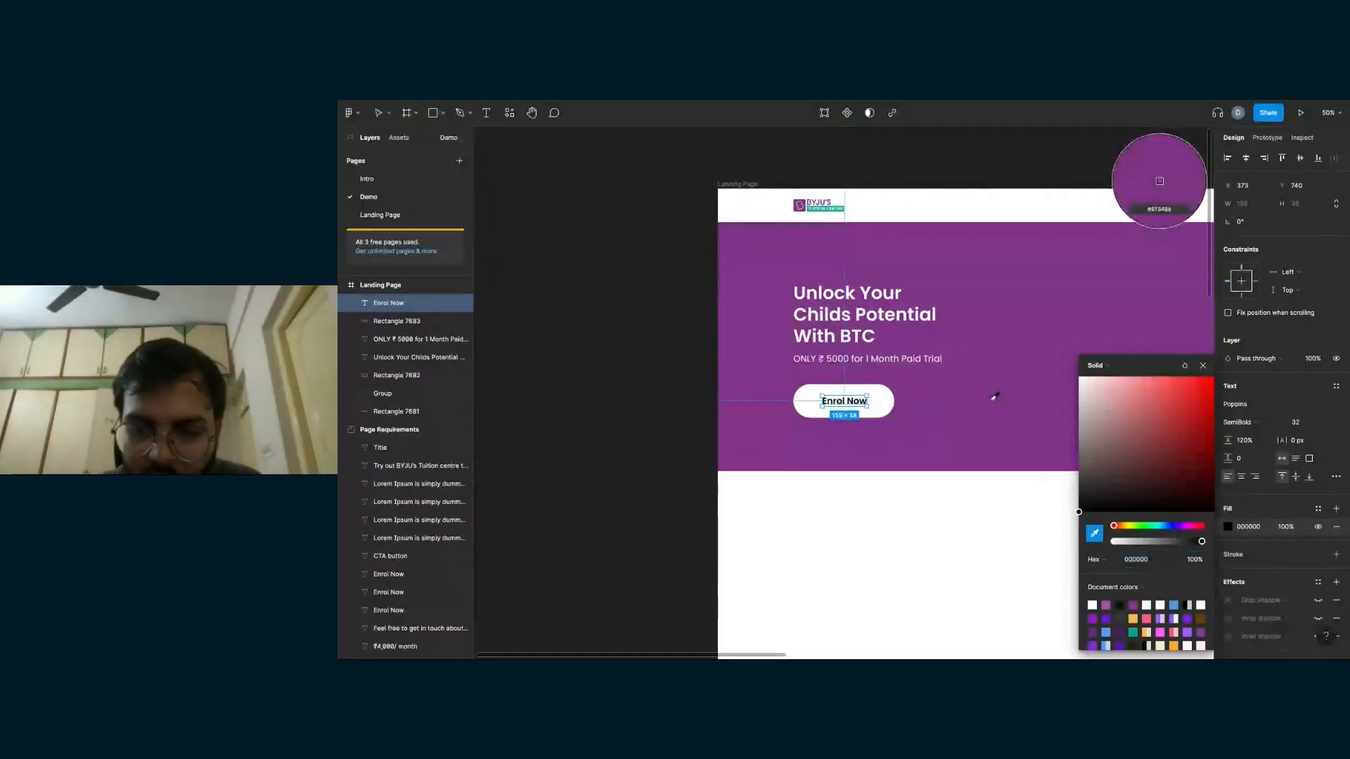
left_click(995, 398)
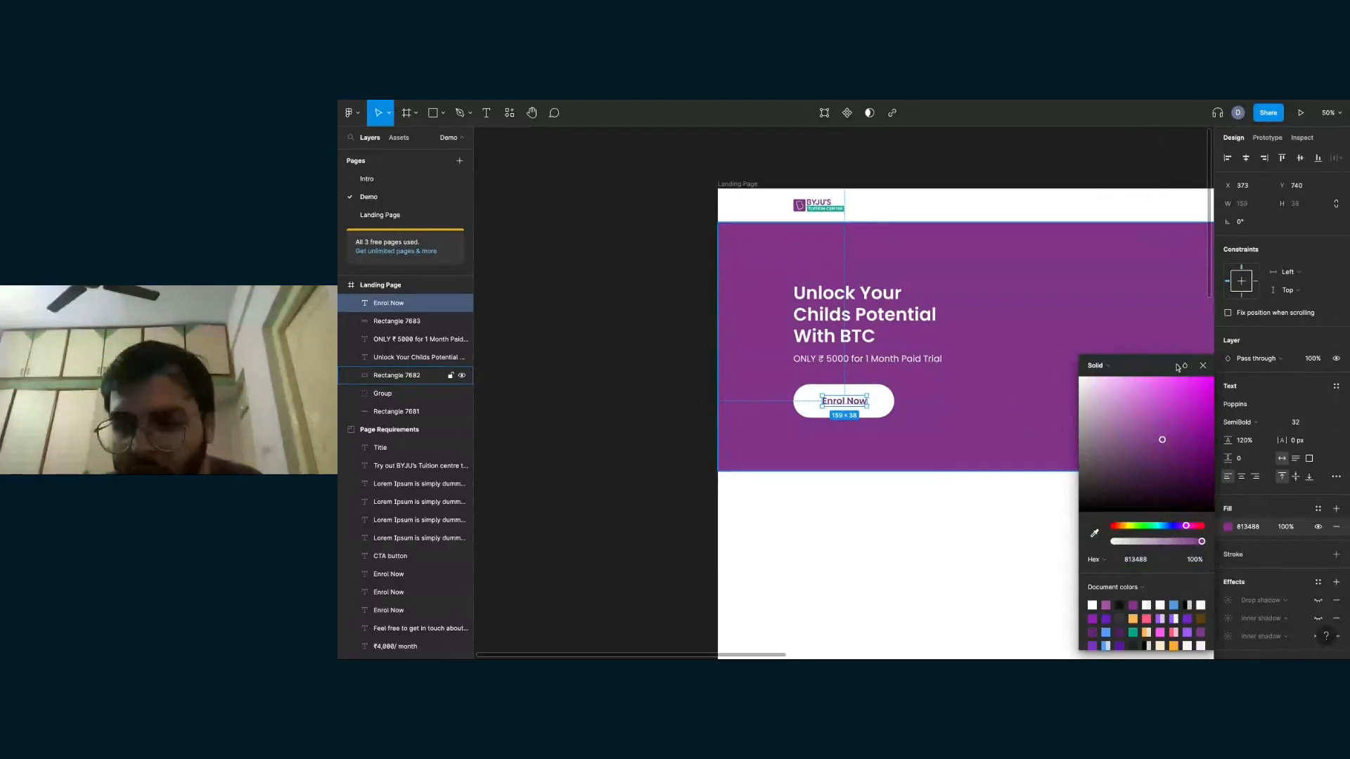
left_click(1004, 429)
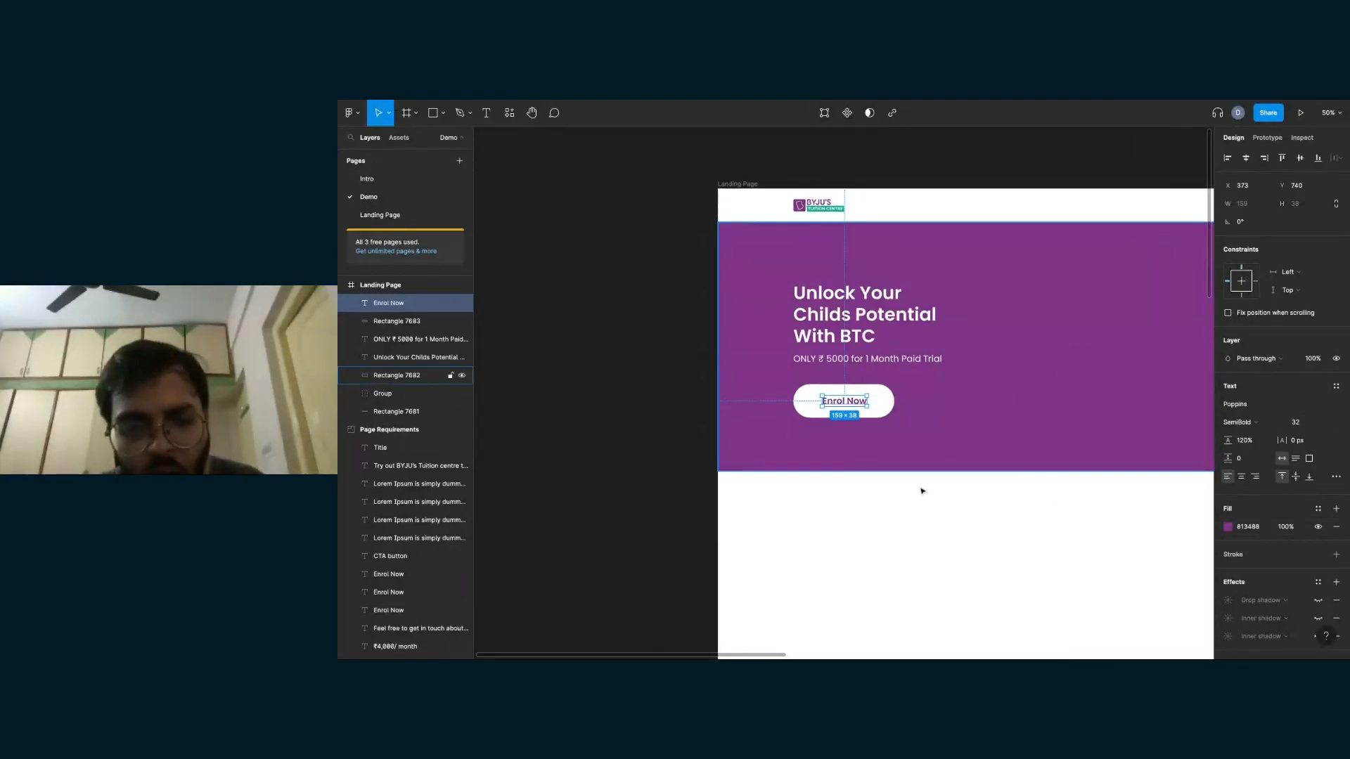
key("Escape")
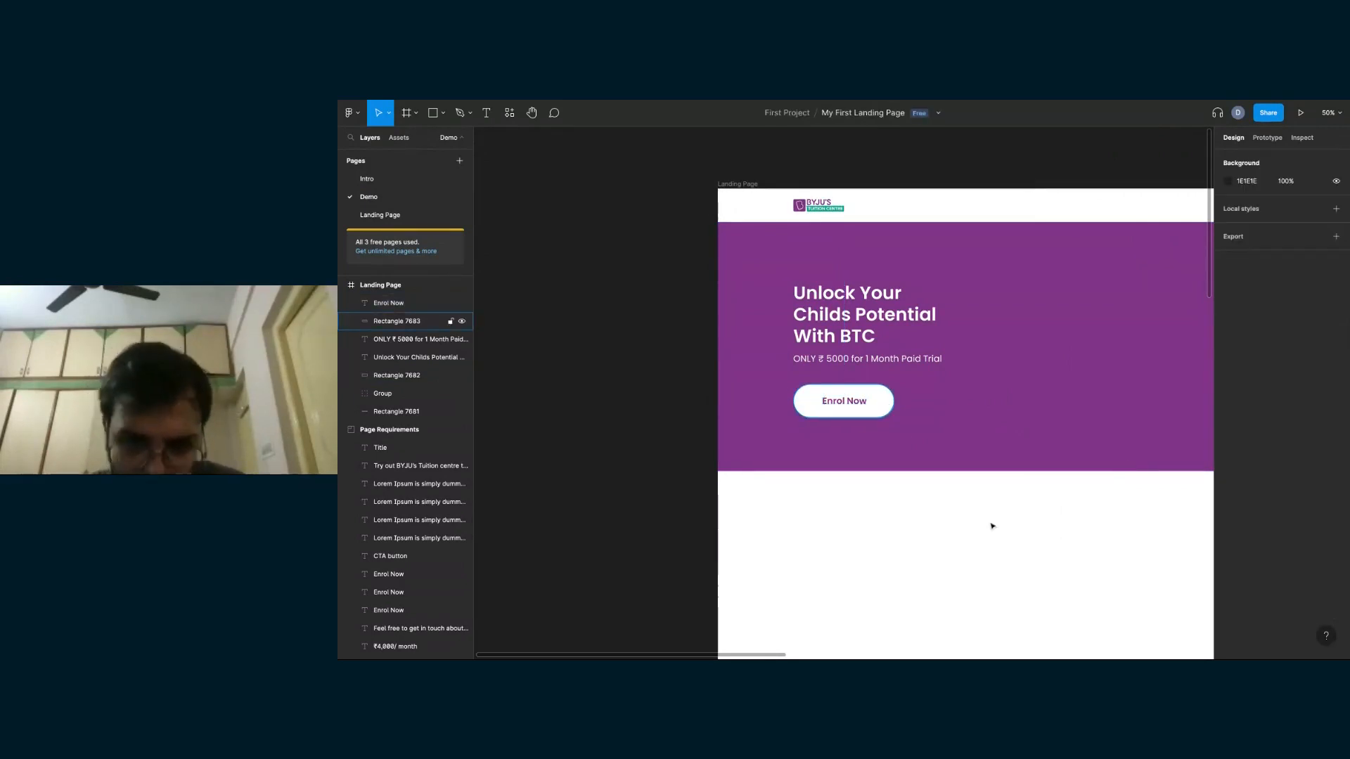
- Turn on the visibility of the Landing Page frame's 12-column layout grid
scroll(992, 526, "right", 1)
scroll(991, 526, "down", 4)
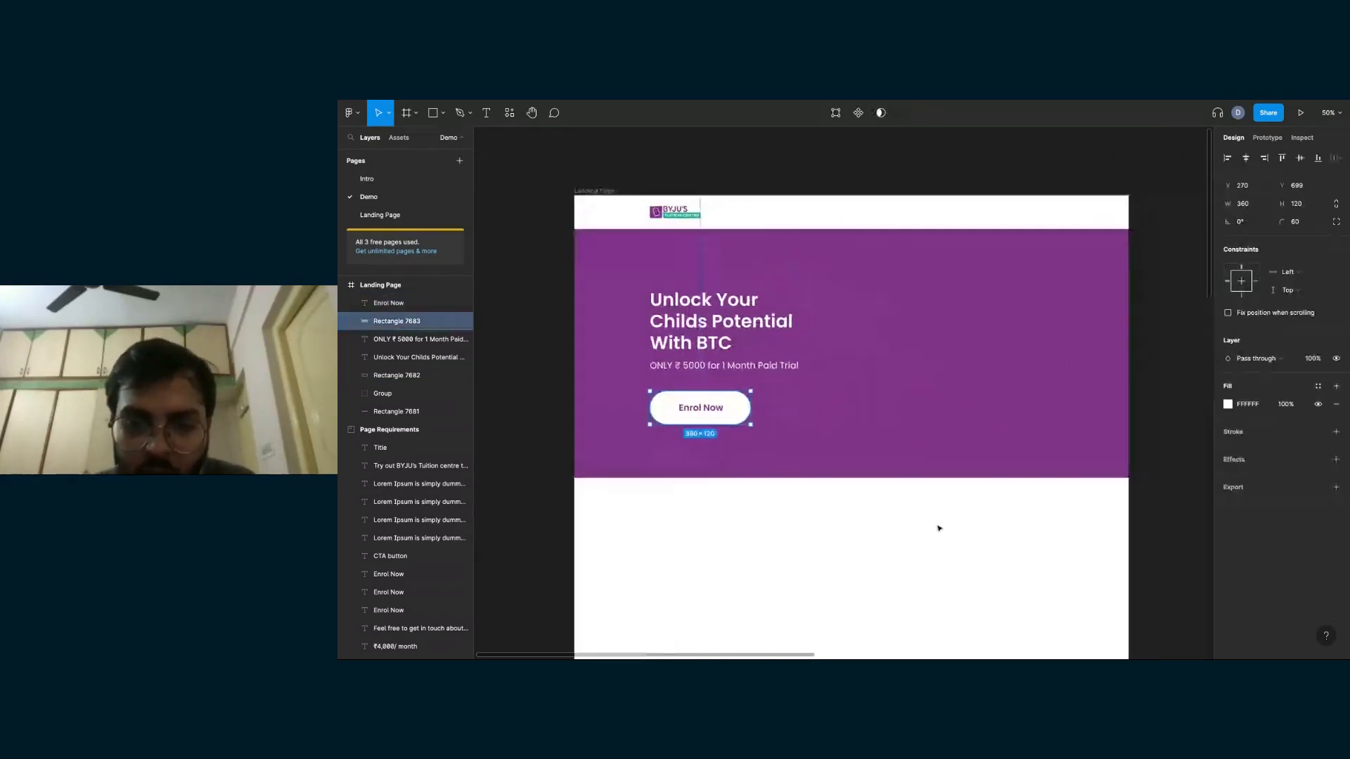
key("Escape")
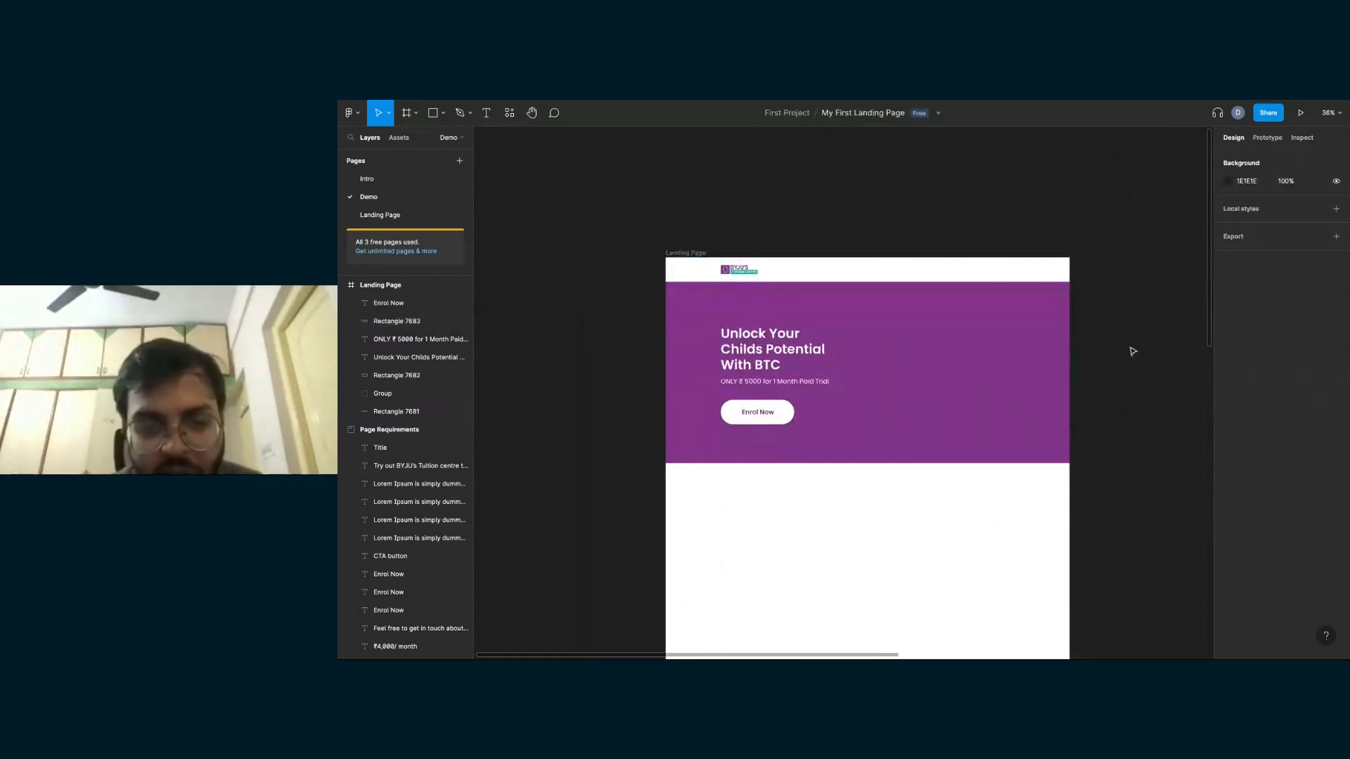
key("ctrl+z")
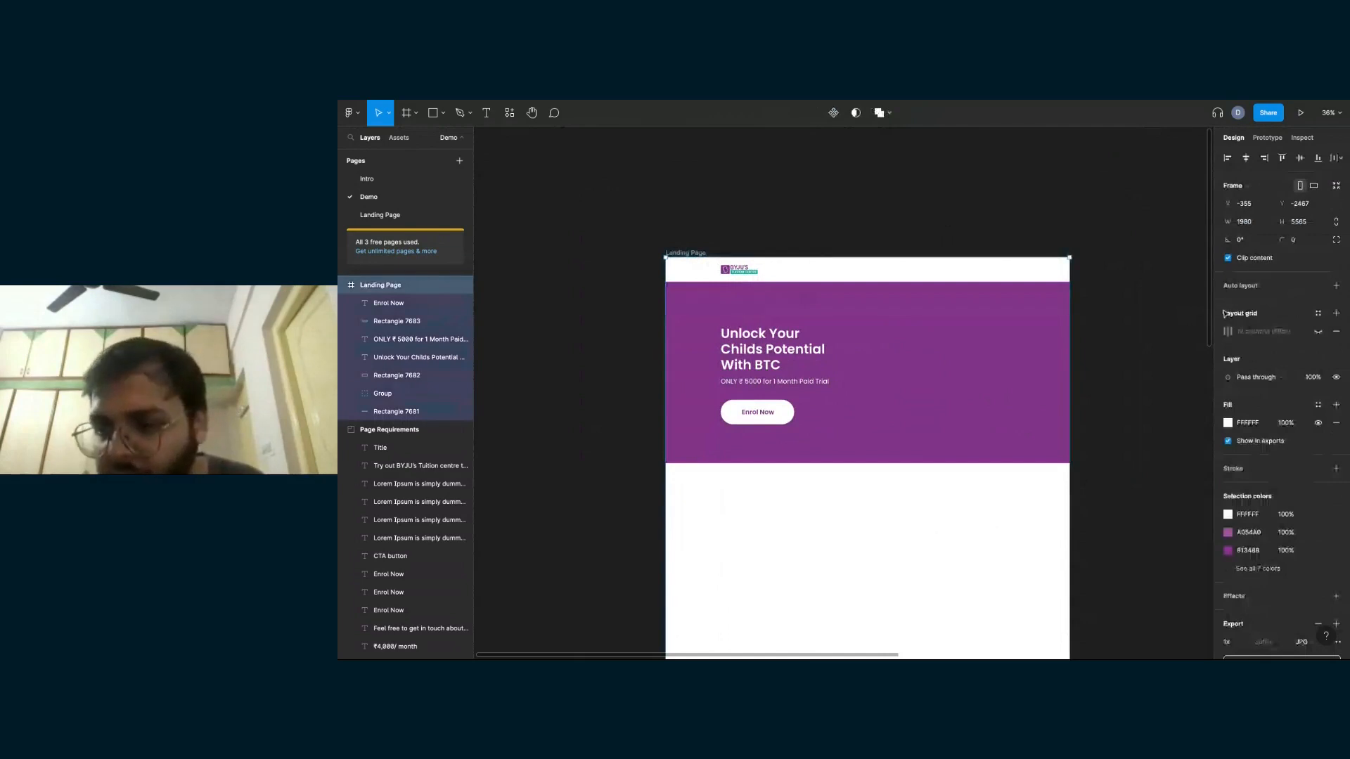
left_click(1319, 335)
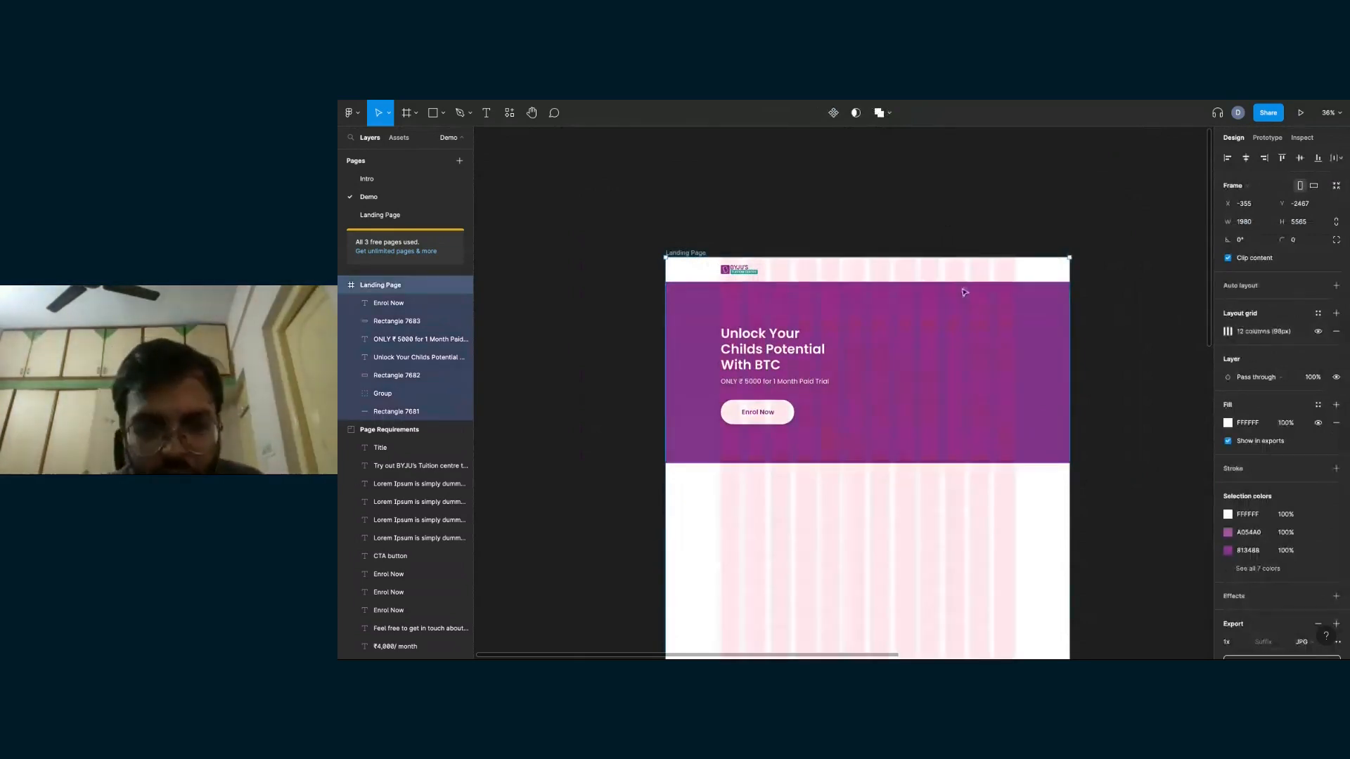
- Copy the blue 3D book illustration from the Asset section
scroll(1095, 434, "right", 2)
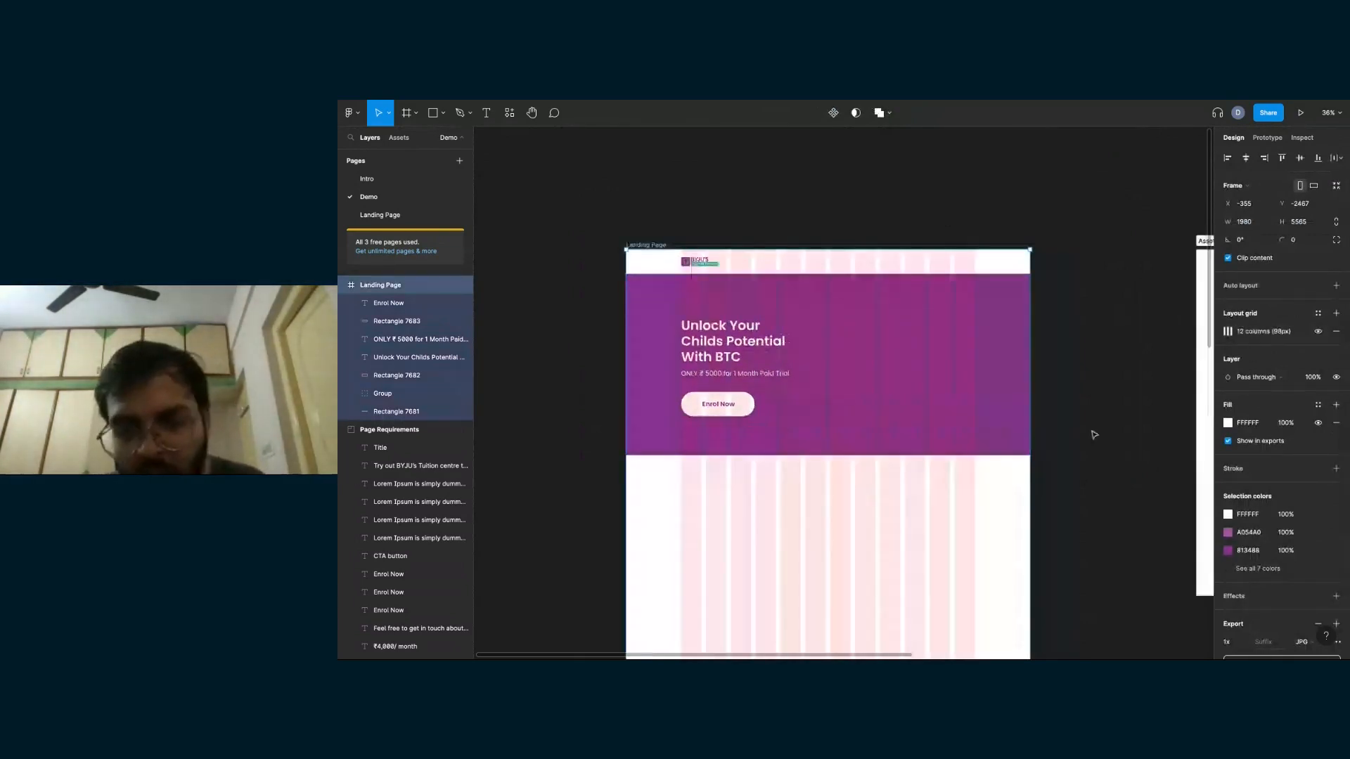
left_click(1094, 435)
scroll(1094, 435, "down", 3)
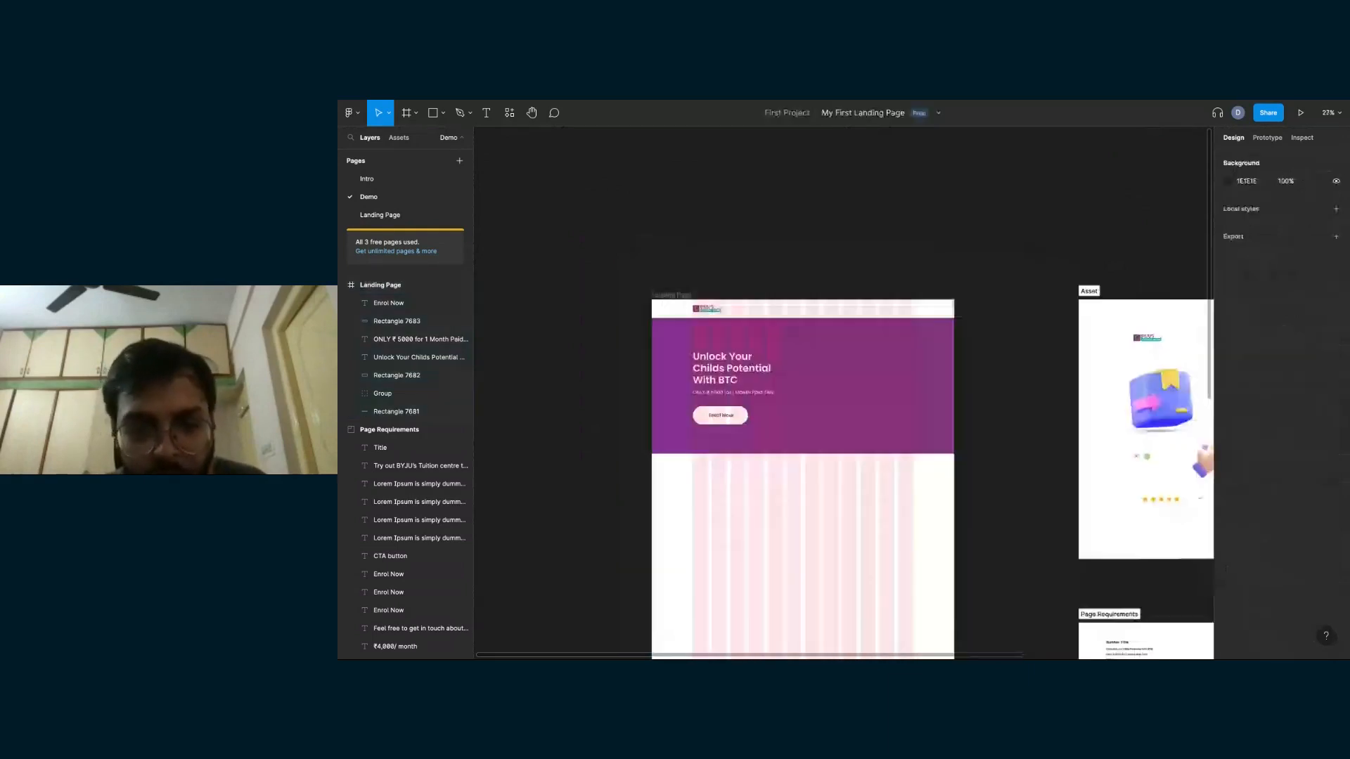
scroll(1016, 426, "left", 2)
scroll(1015, 426, "up", 2)
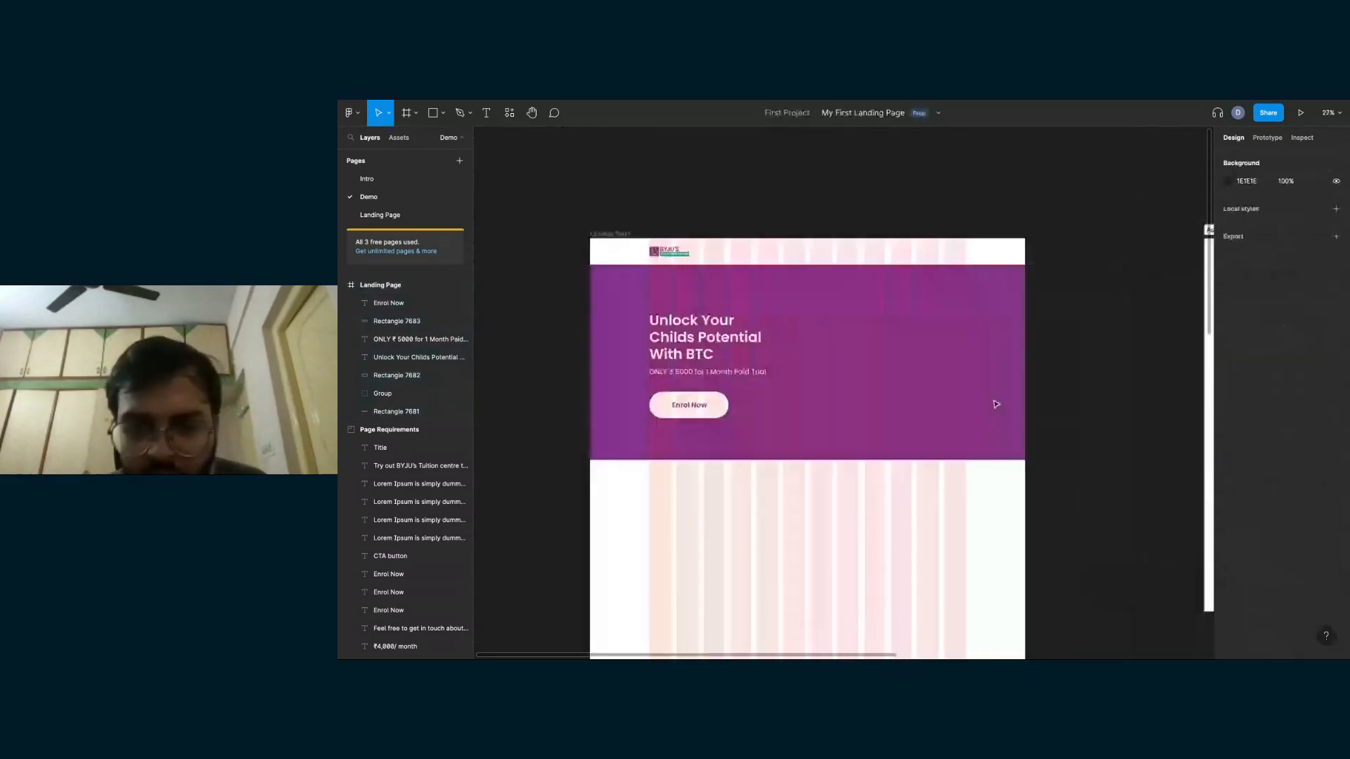
scroll(994, 400, "left", 2)
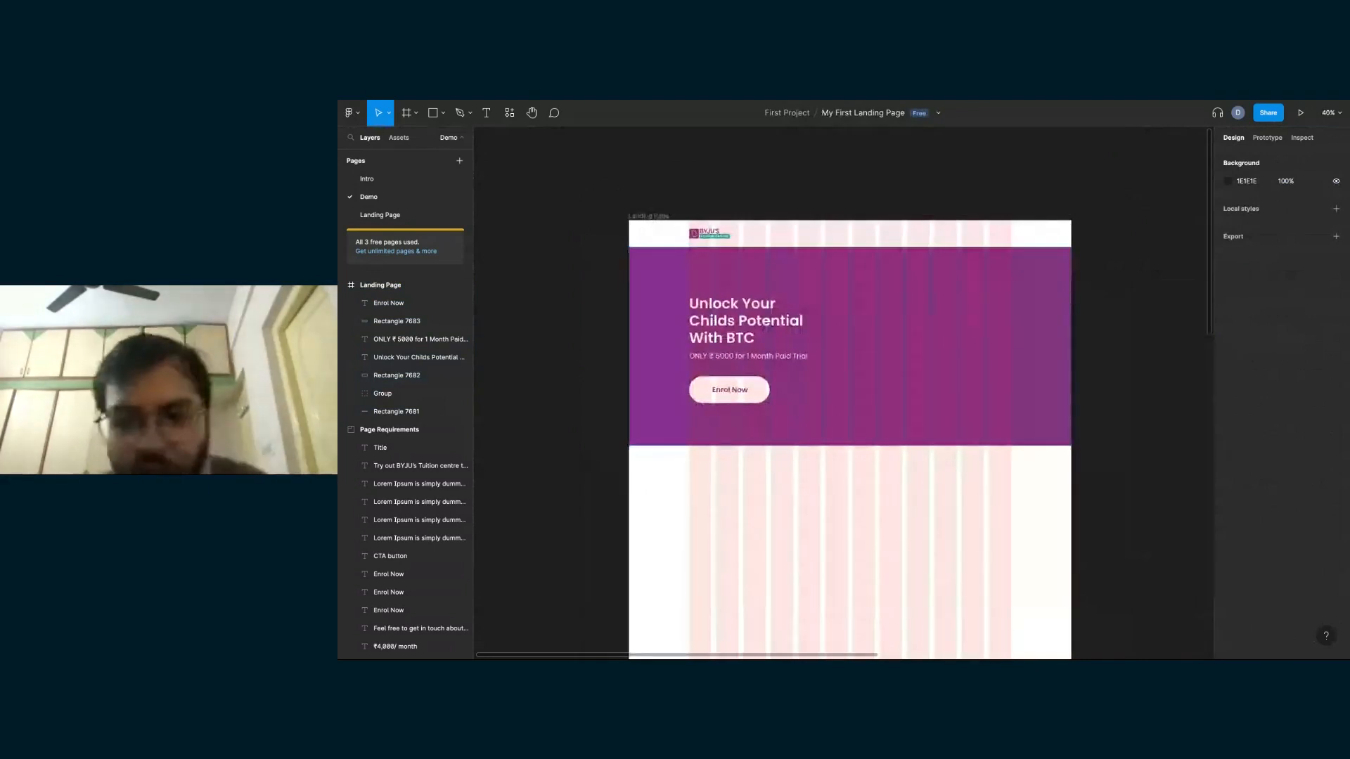
scroll(969, 385, "down", 2)
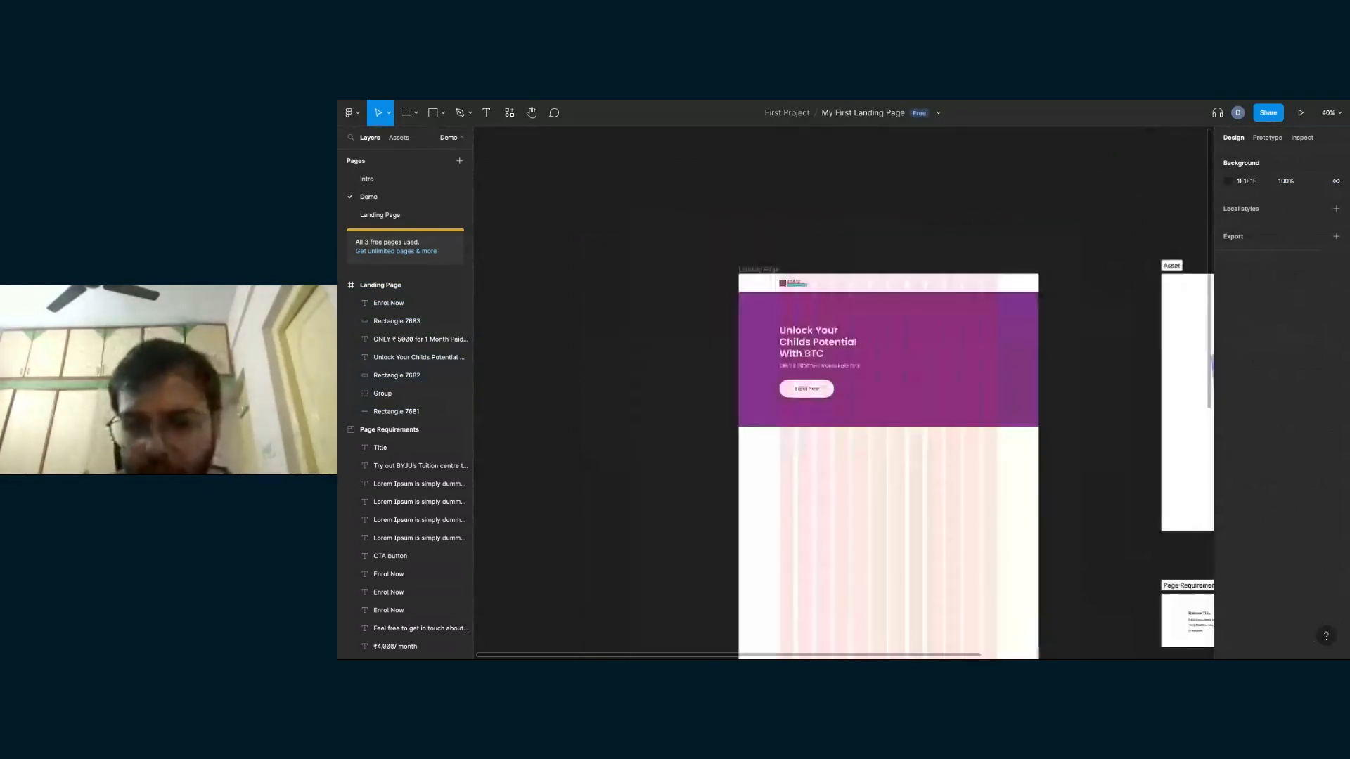
scroll(991, 386, "down", 3)
scroll(990, 386, "up", 5)
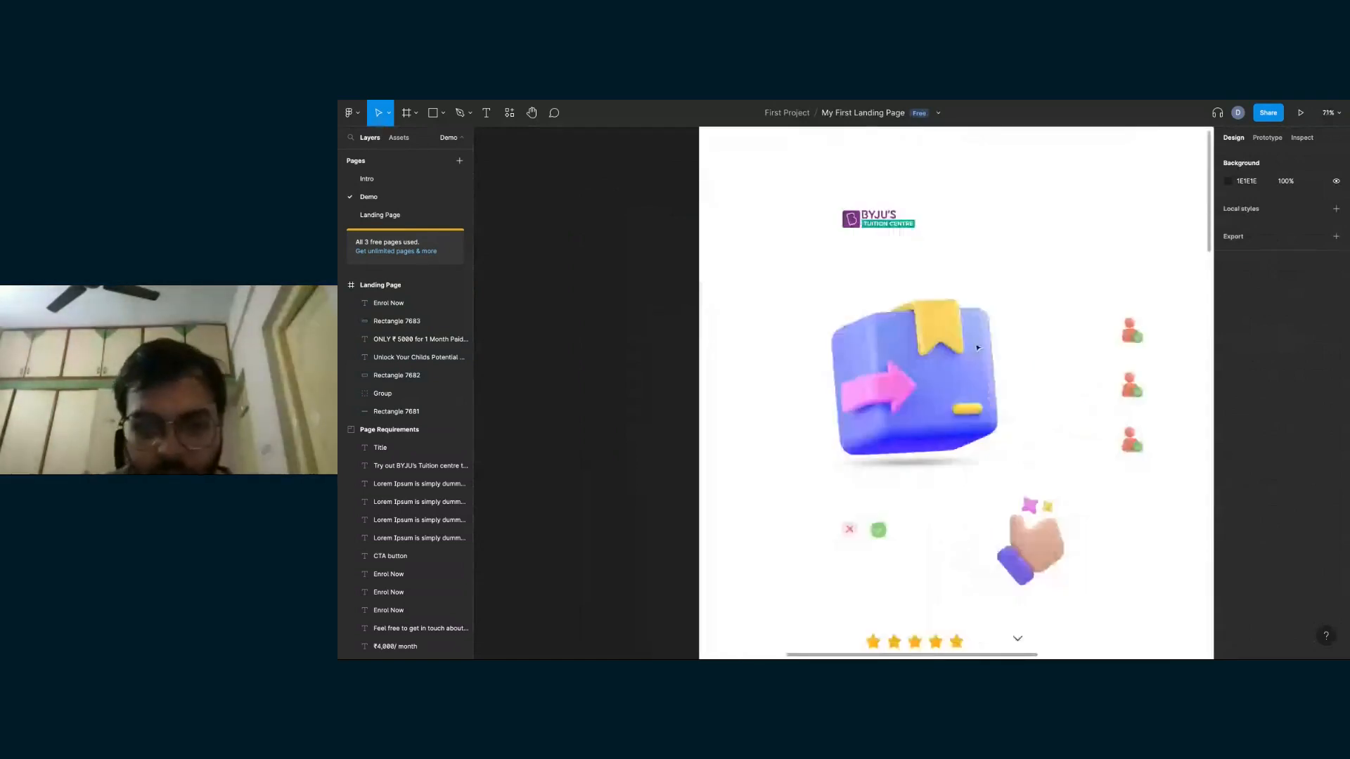
left_click(923, 367)
scroll(923, 367, "down", 2)
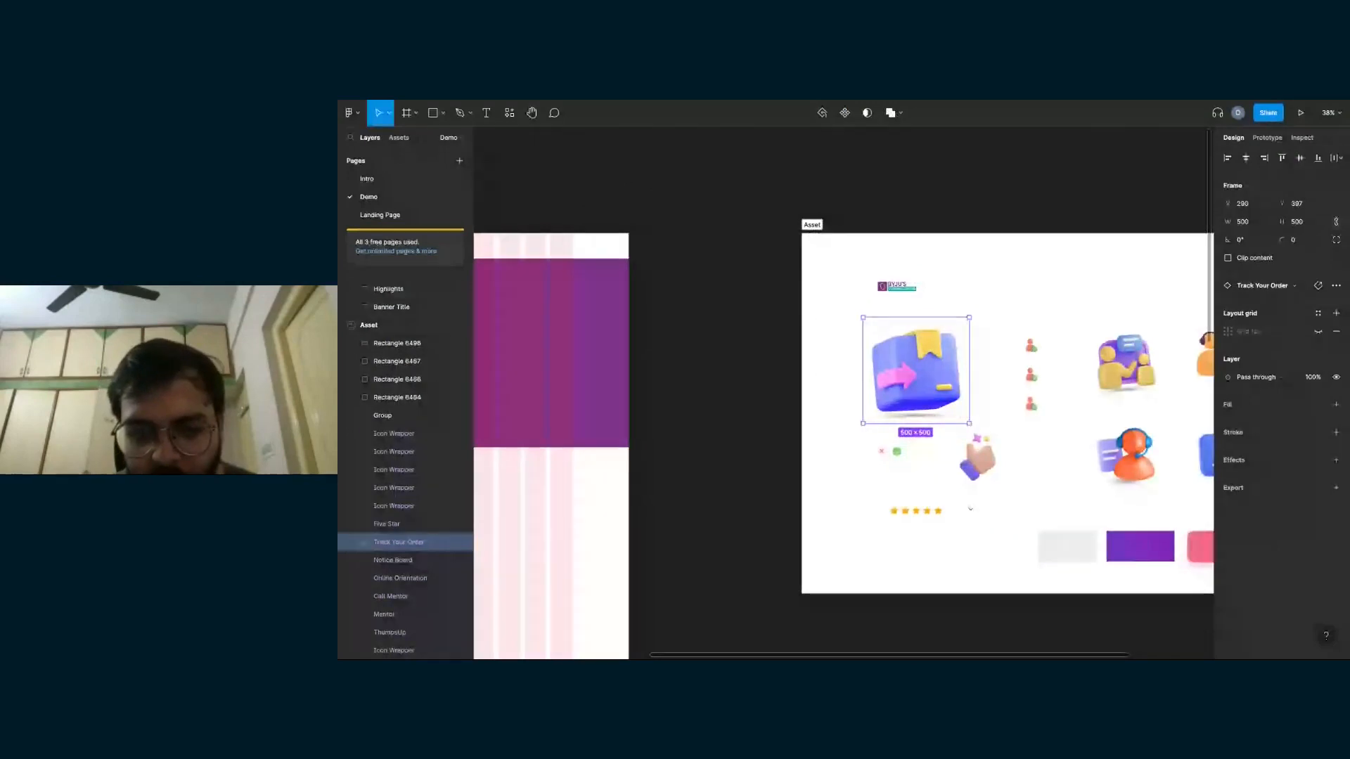
- Paste the book illustration into the Landing Page frame and place it in the right half of the purple hero banner, about X 1124, Y 334
scroll(844, 393, "left", 5)
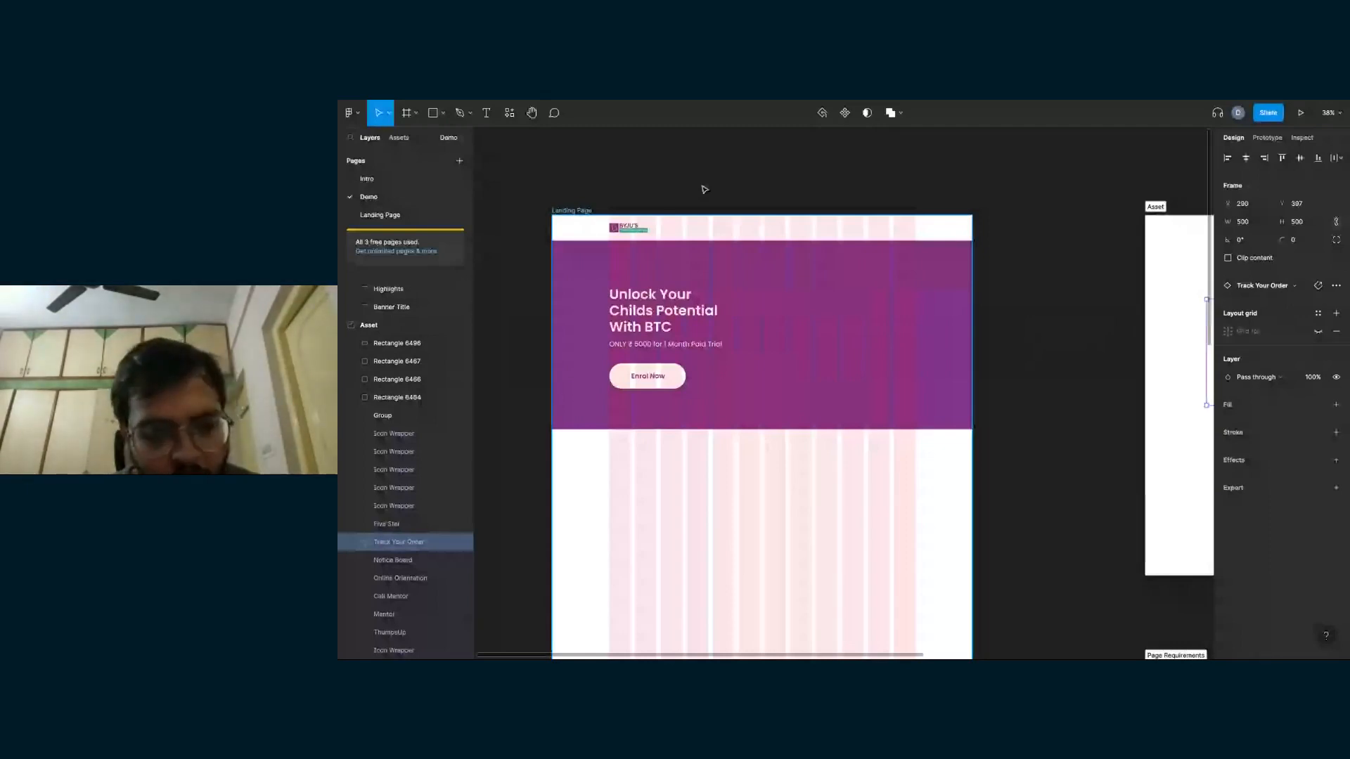
left_click(571, 210)
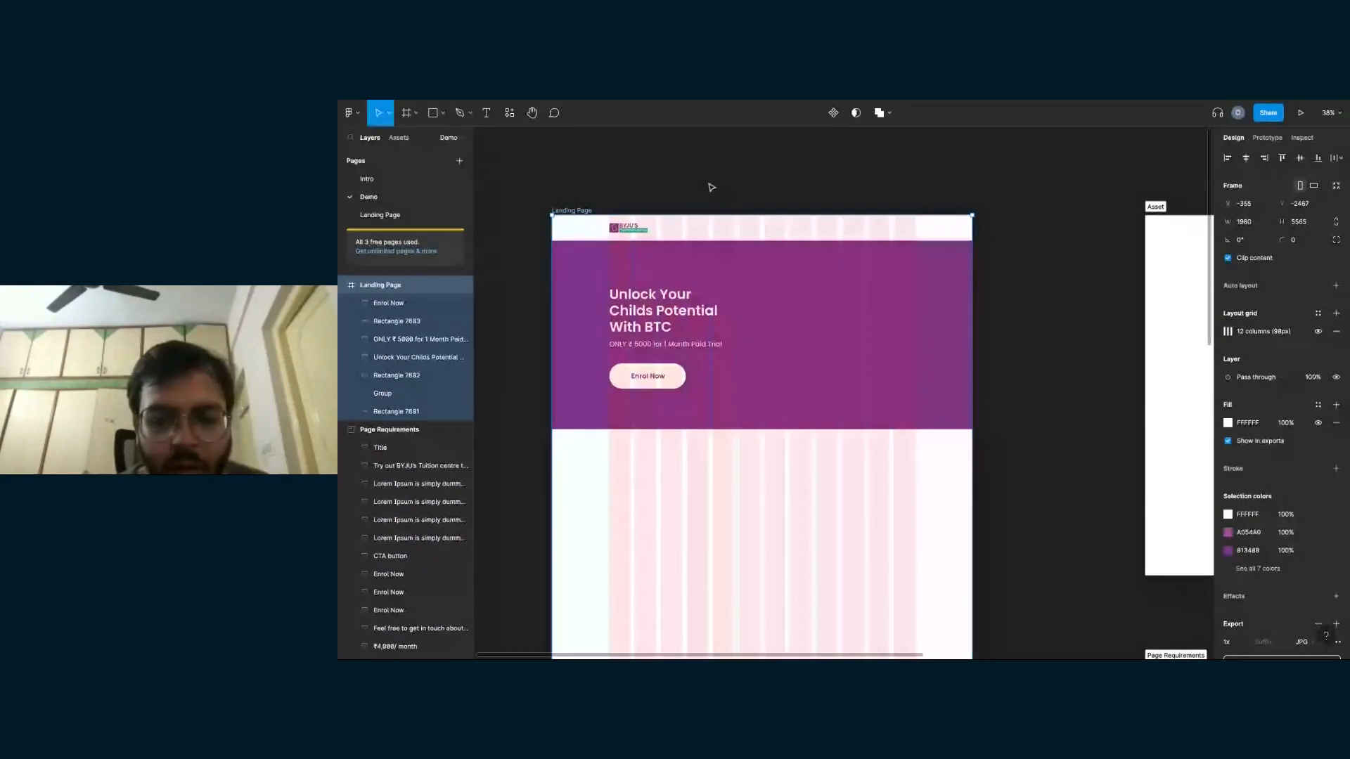
key("ctrl+v")
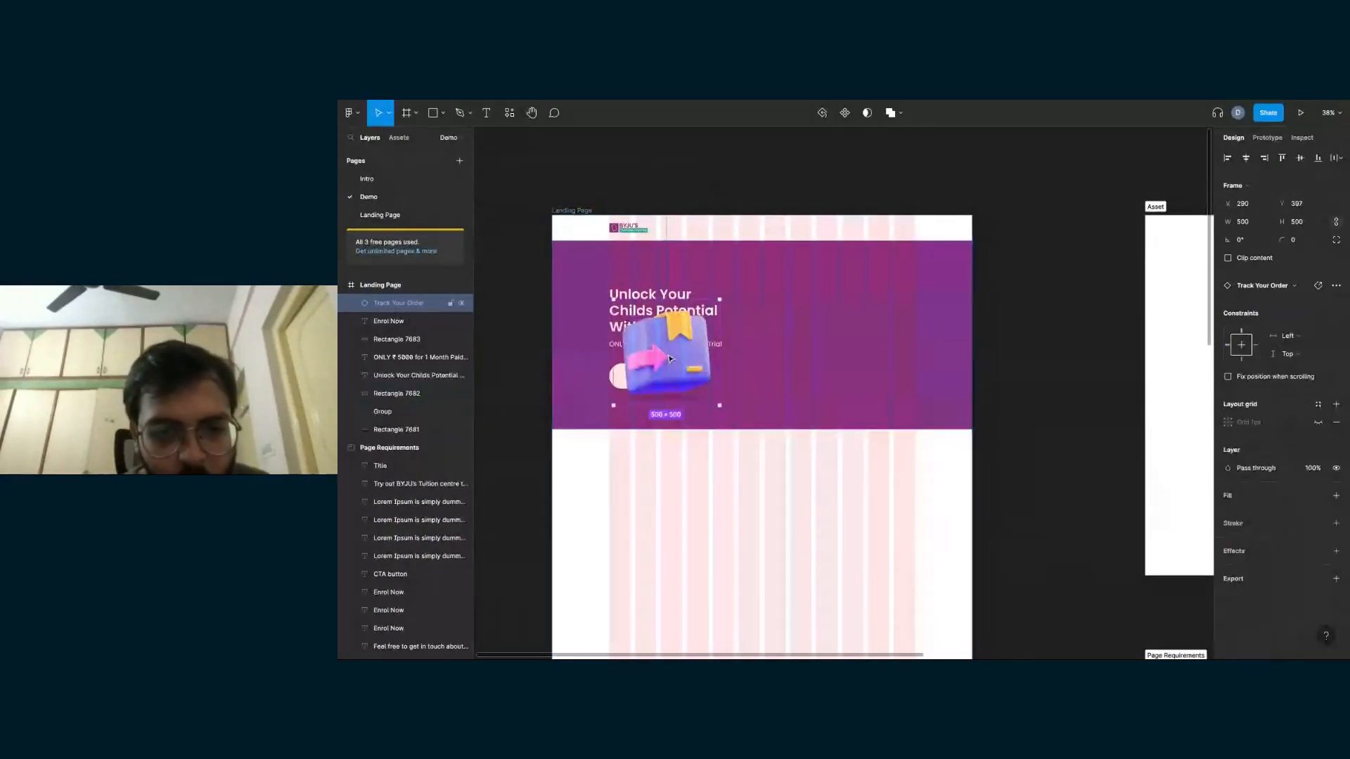
left_click_drag(669, 359, 845, 348)
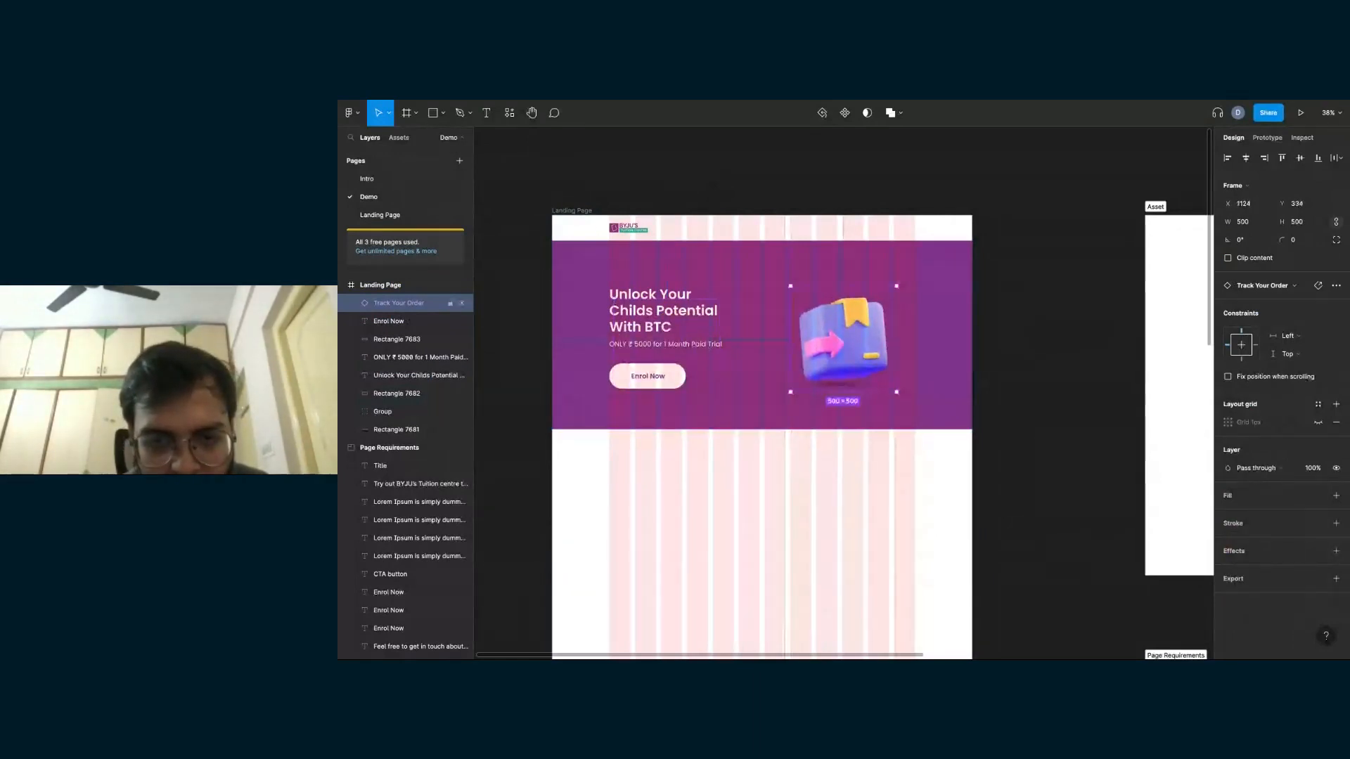
- Hide the Landing Page frame's 12-column layout grid, then deselect the frame
scroll(837, 337, "down", 3)
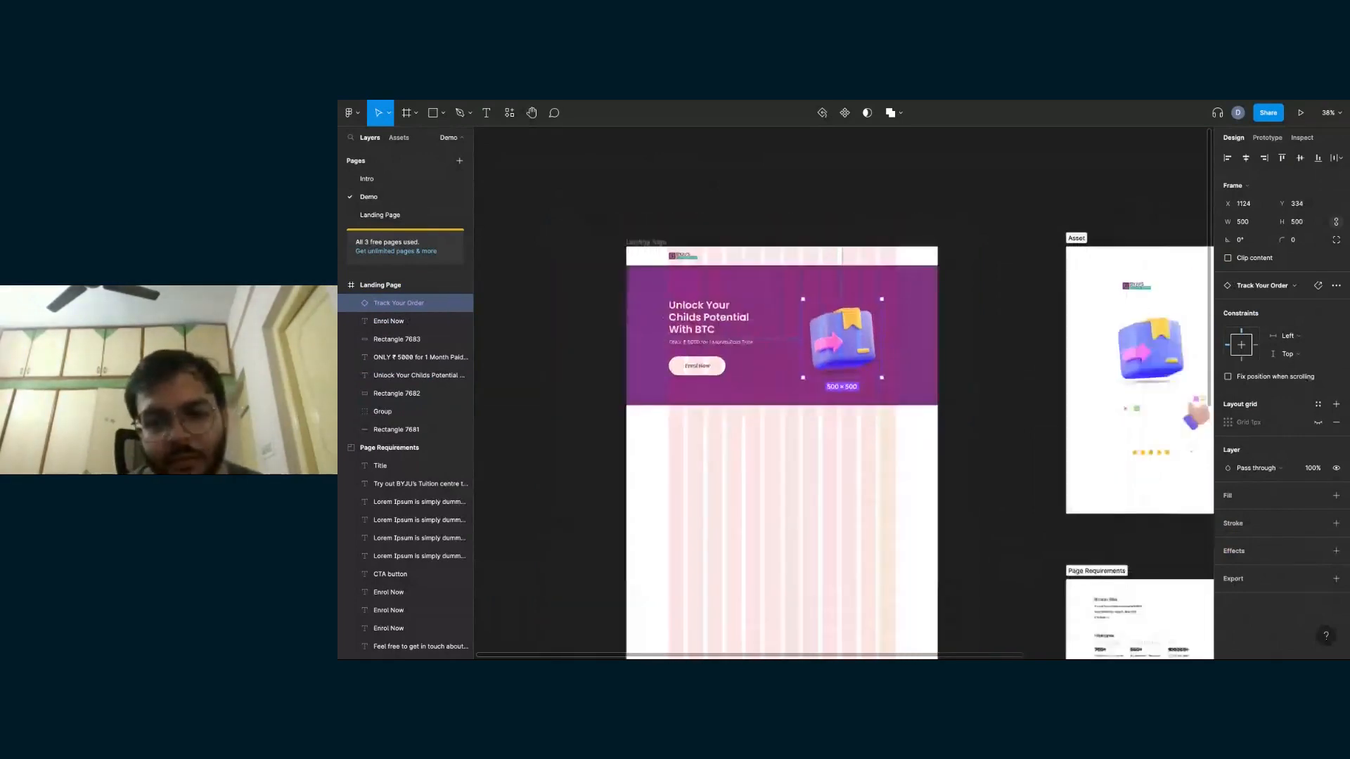
scroll(763, 227, "left", 3)
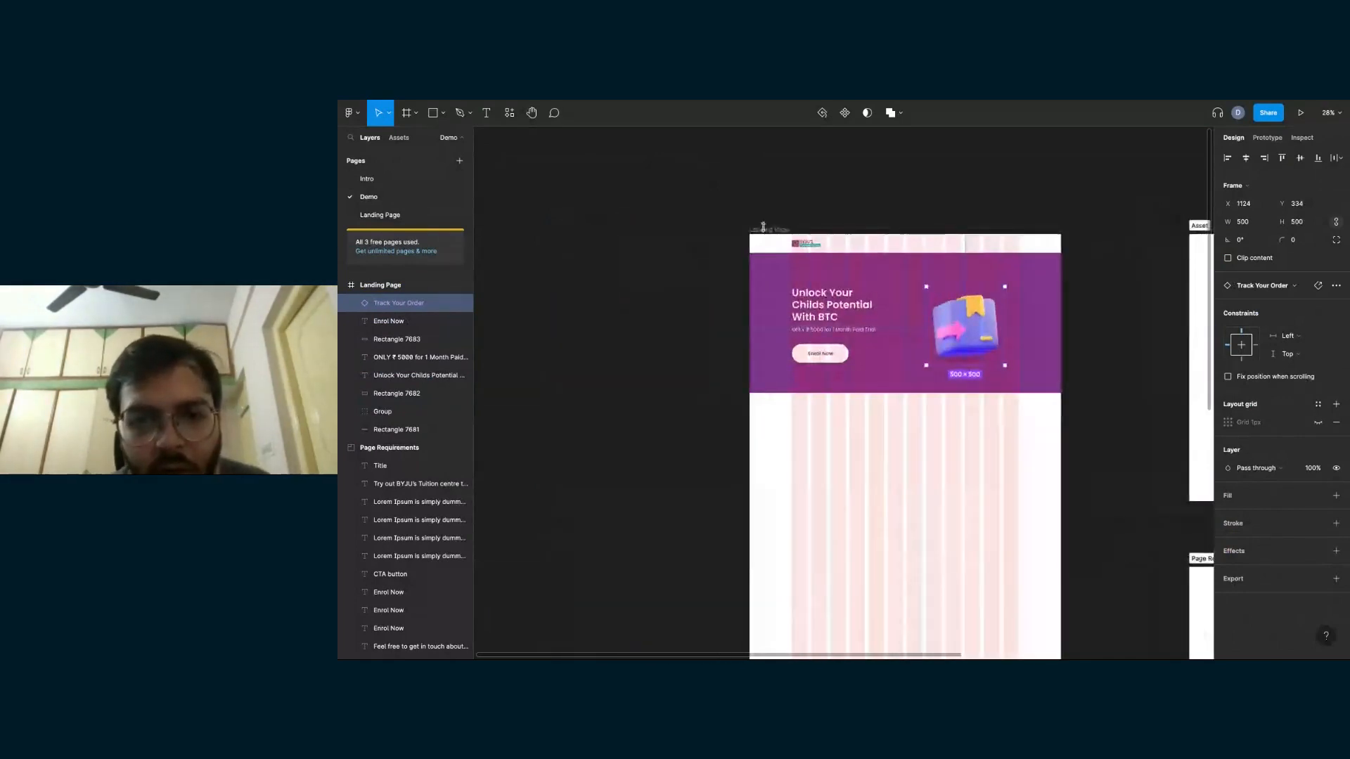
right_click(838, 426)
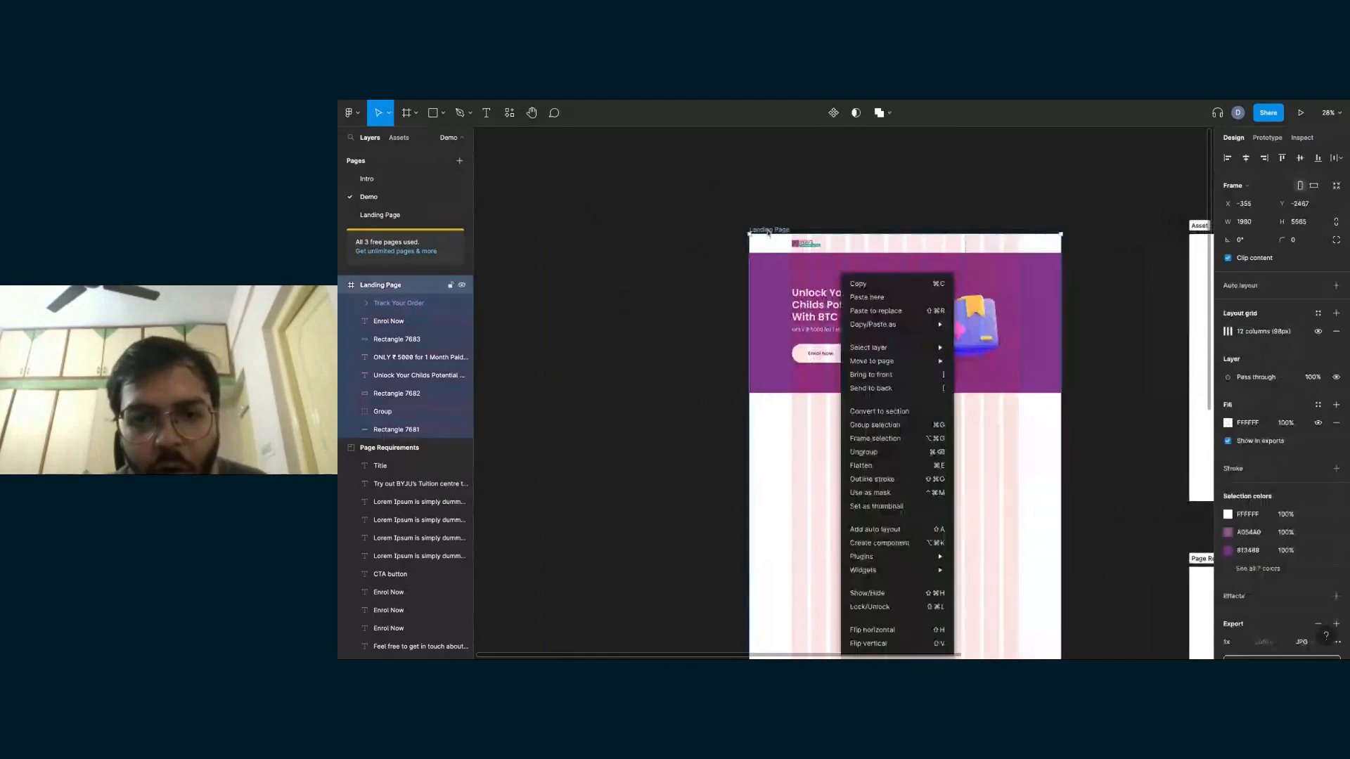
left_click(793, 225)
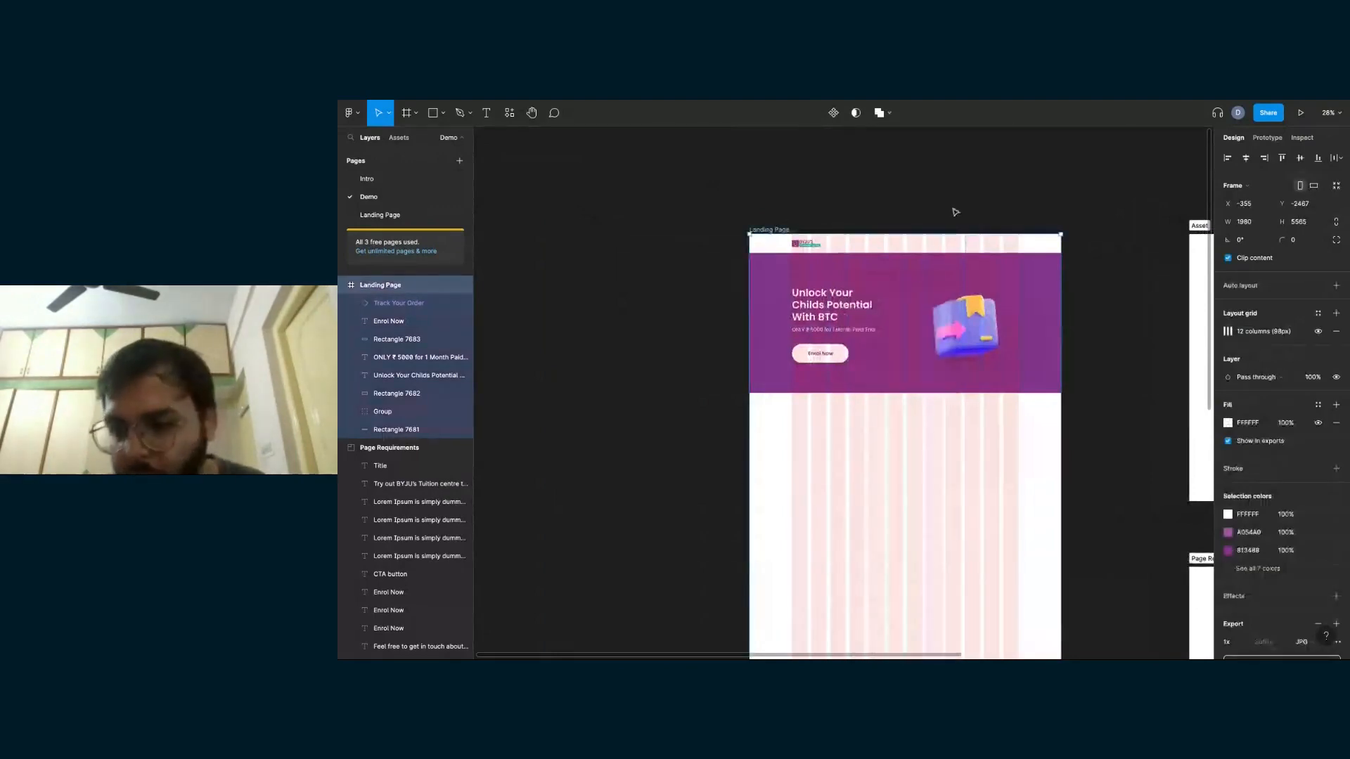
left_click(1318, 331)
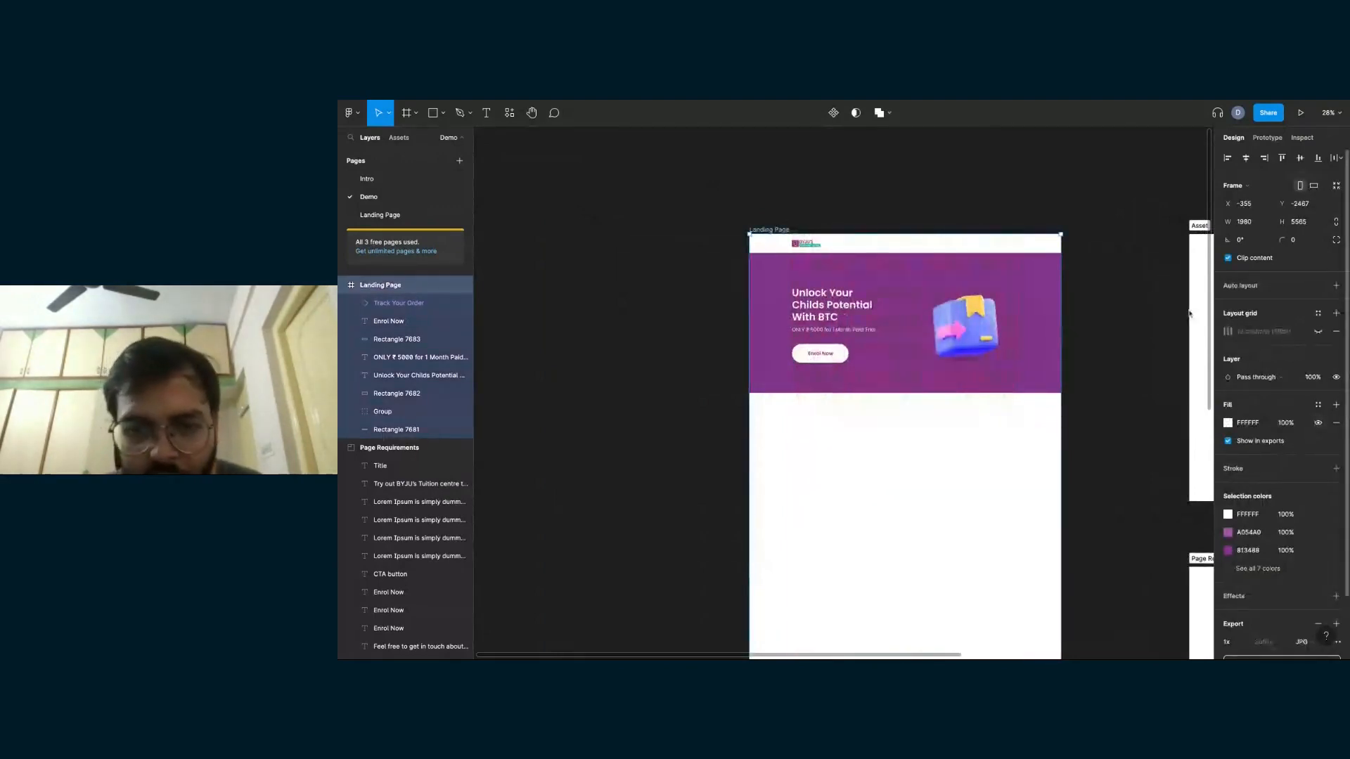
left_click(1141, 309)
- Draw a square about 415 × 415 in the blank white area below the hero banner
scroll(899, 283, "up", 5)
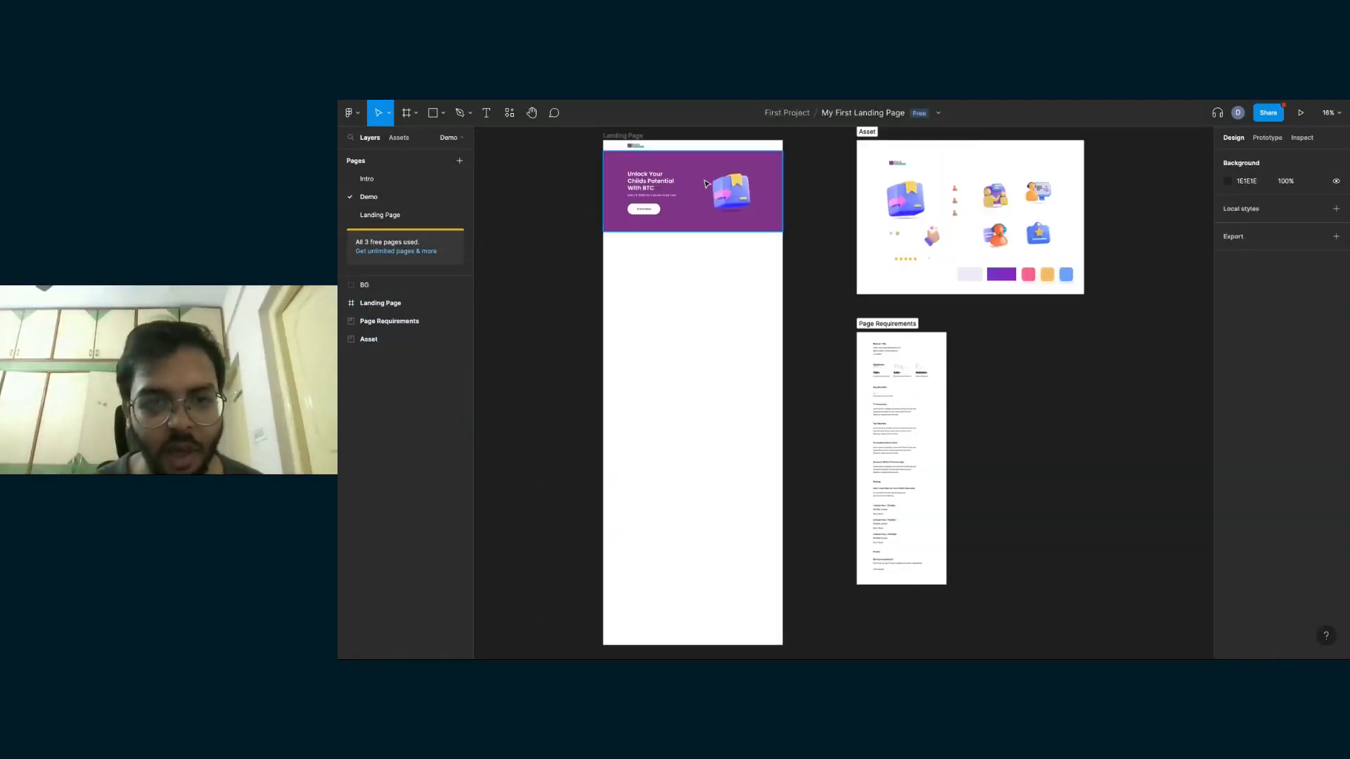
scroll(705, 184, "up", 3)
scroll(706, 185, "up", 1)
scroll(743, 243, "up", 2)
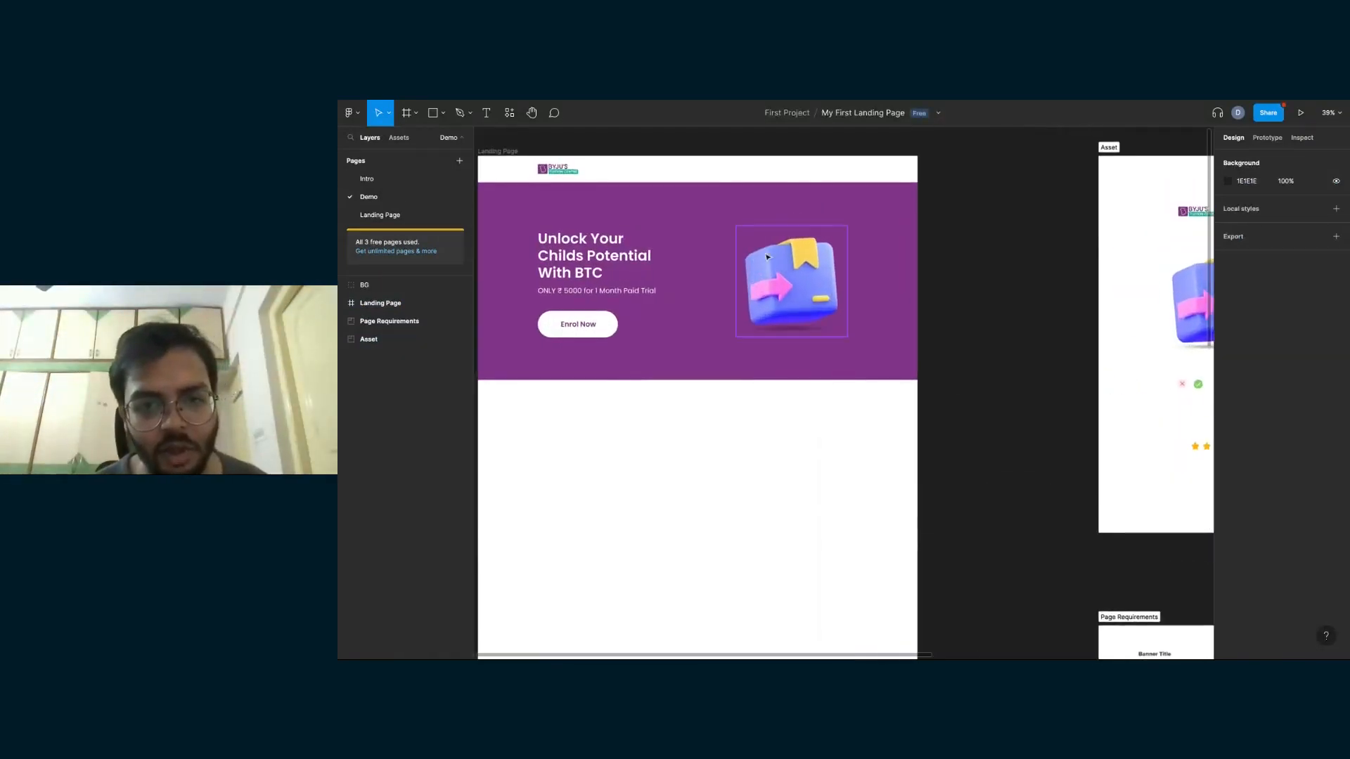
scroll(759, 401, "down", 1)
key("r")
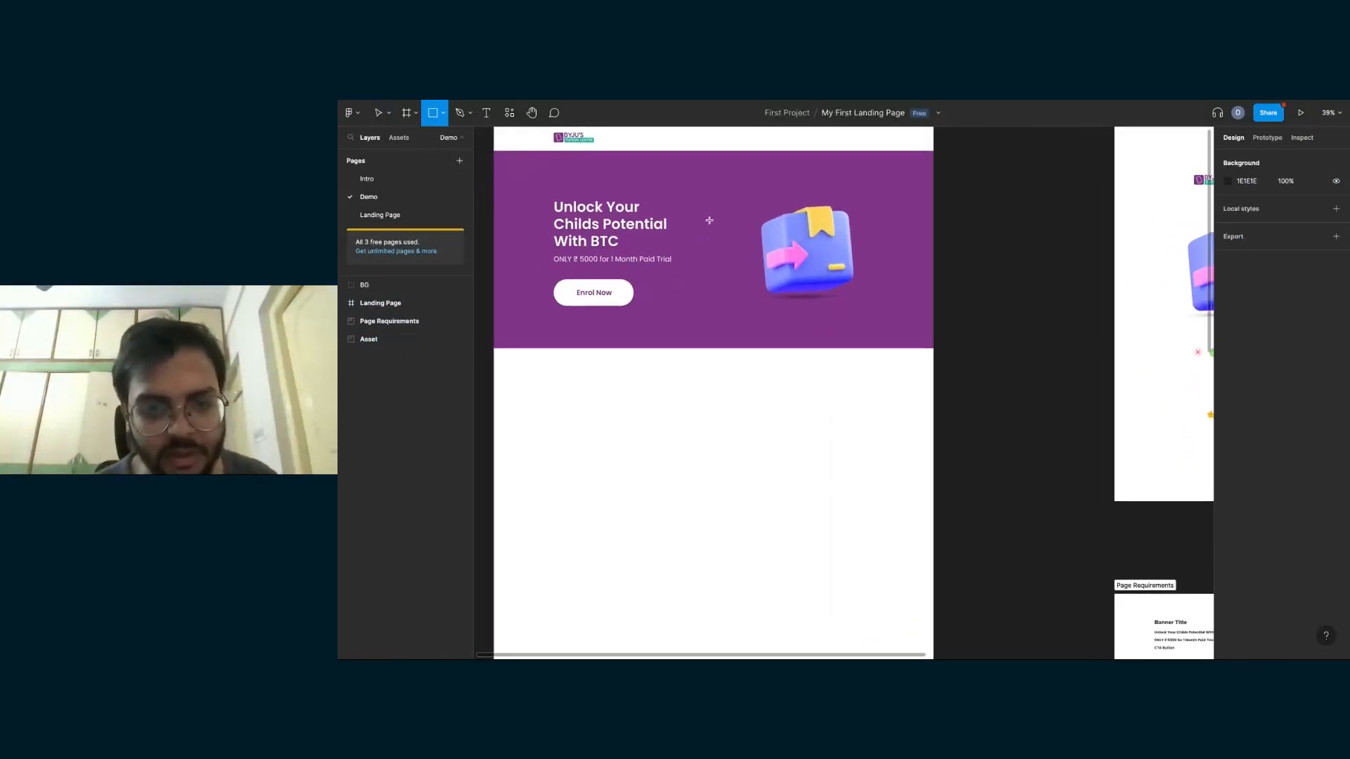
left_click_drag(746, 391, 837, 482)
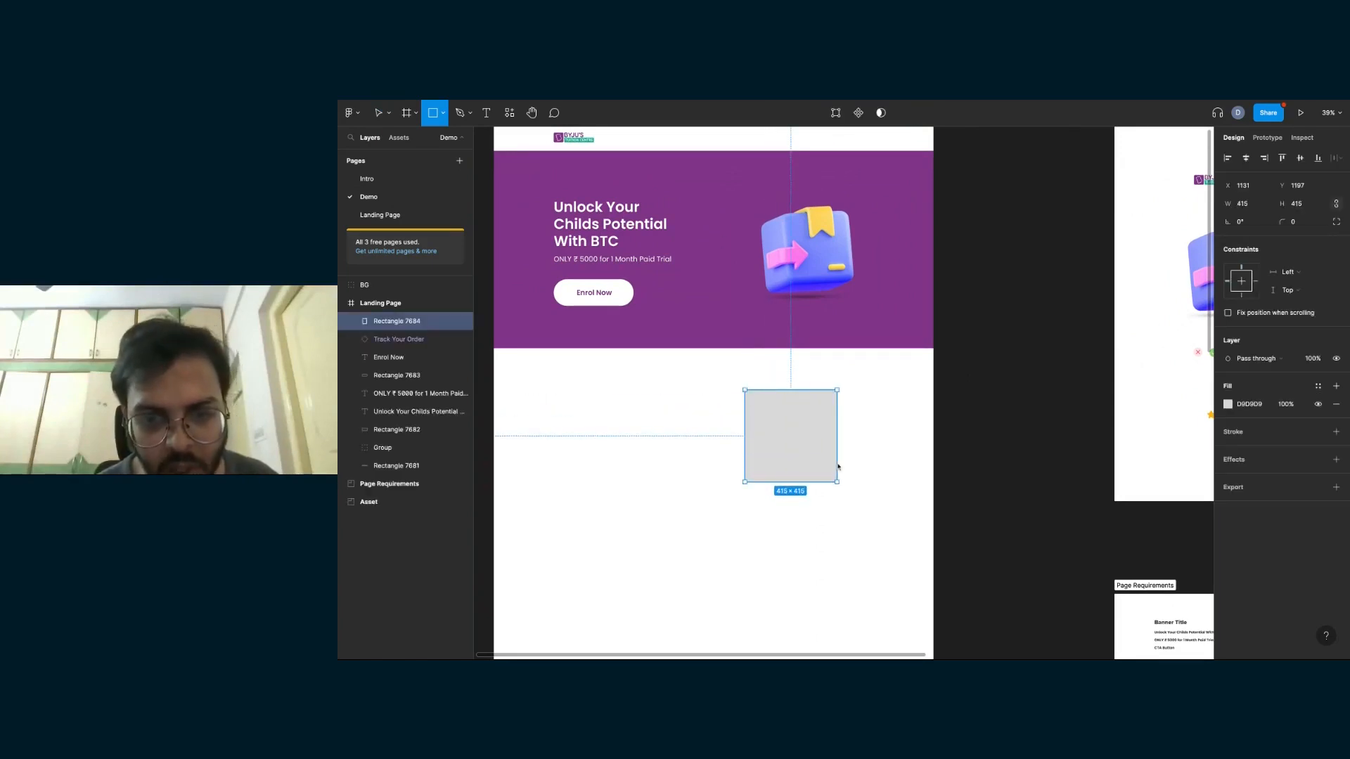
- Change the square's fill type to Image, open the image chooser without picking a file, and deselect the square
left_click(1228, 405)
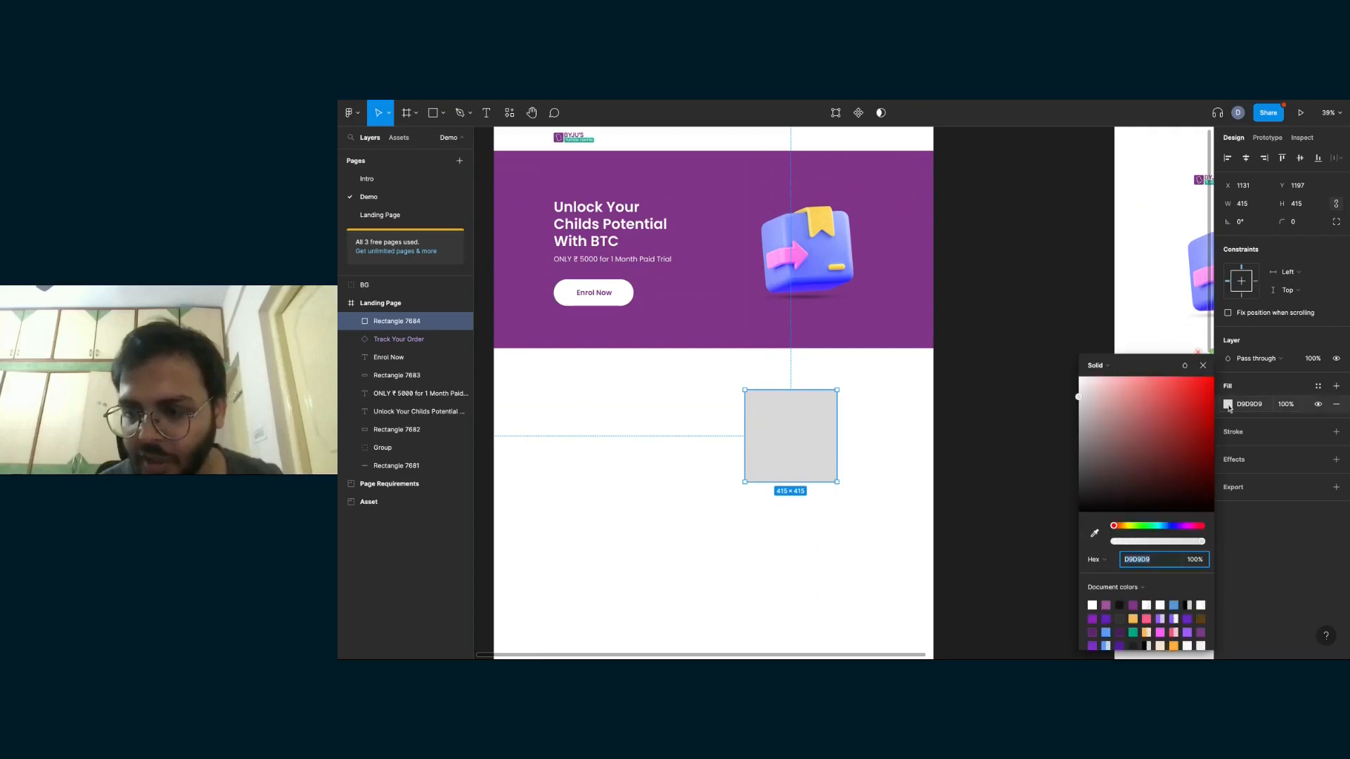
left_click(1109, 367)
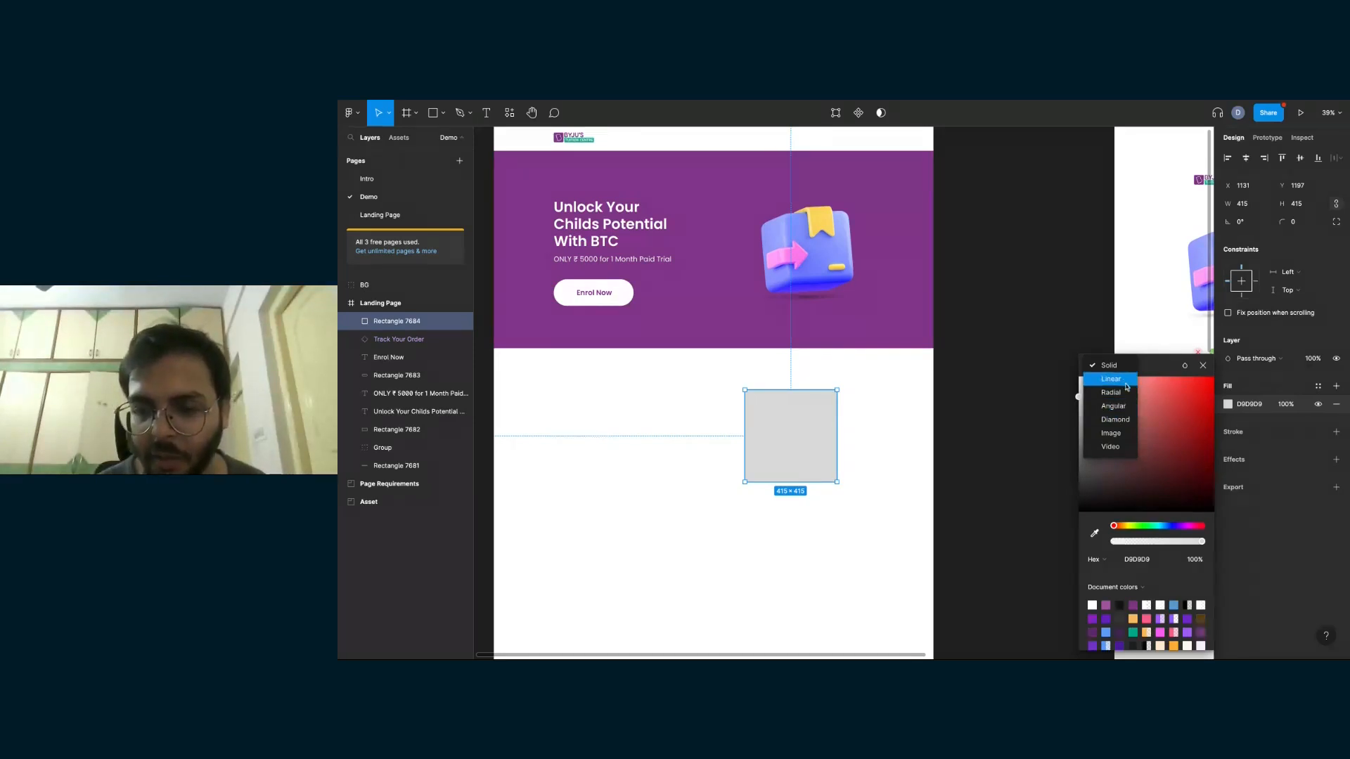
left_click(1112, 435)
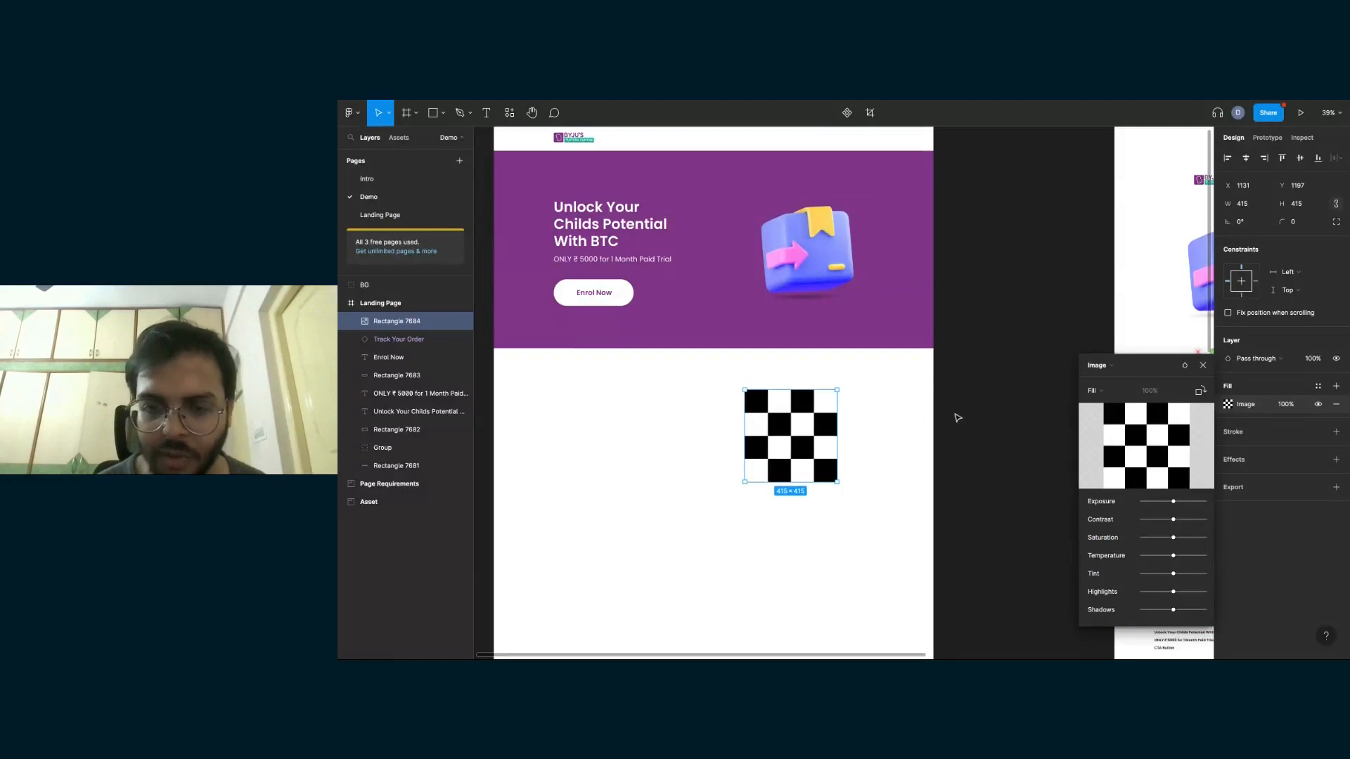
mouse_move(1148, 451)
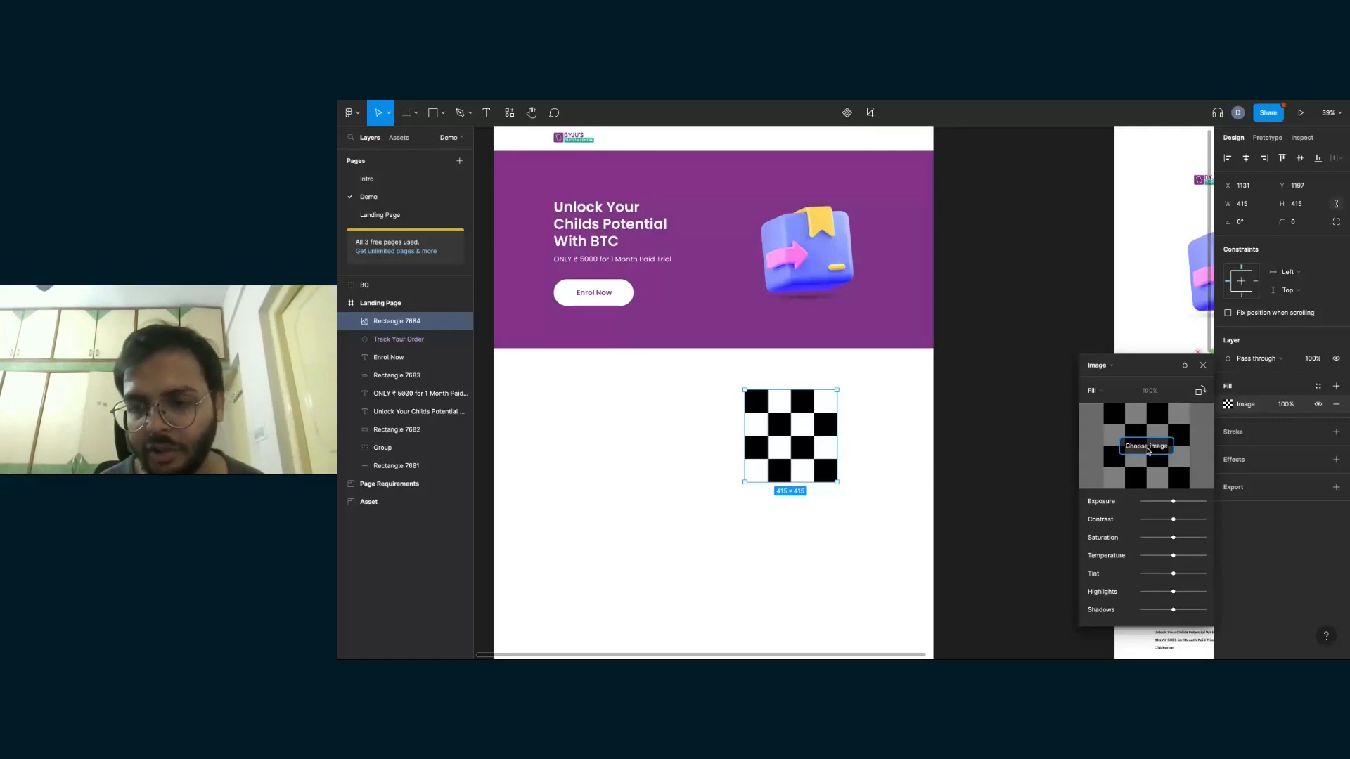
left_click(1148, 450)
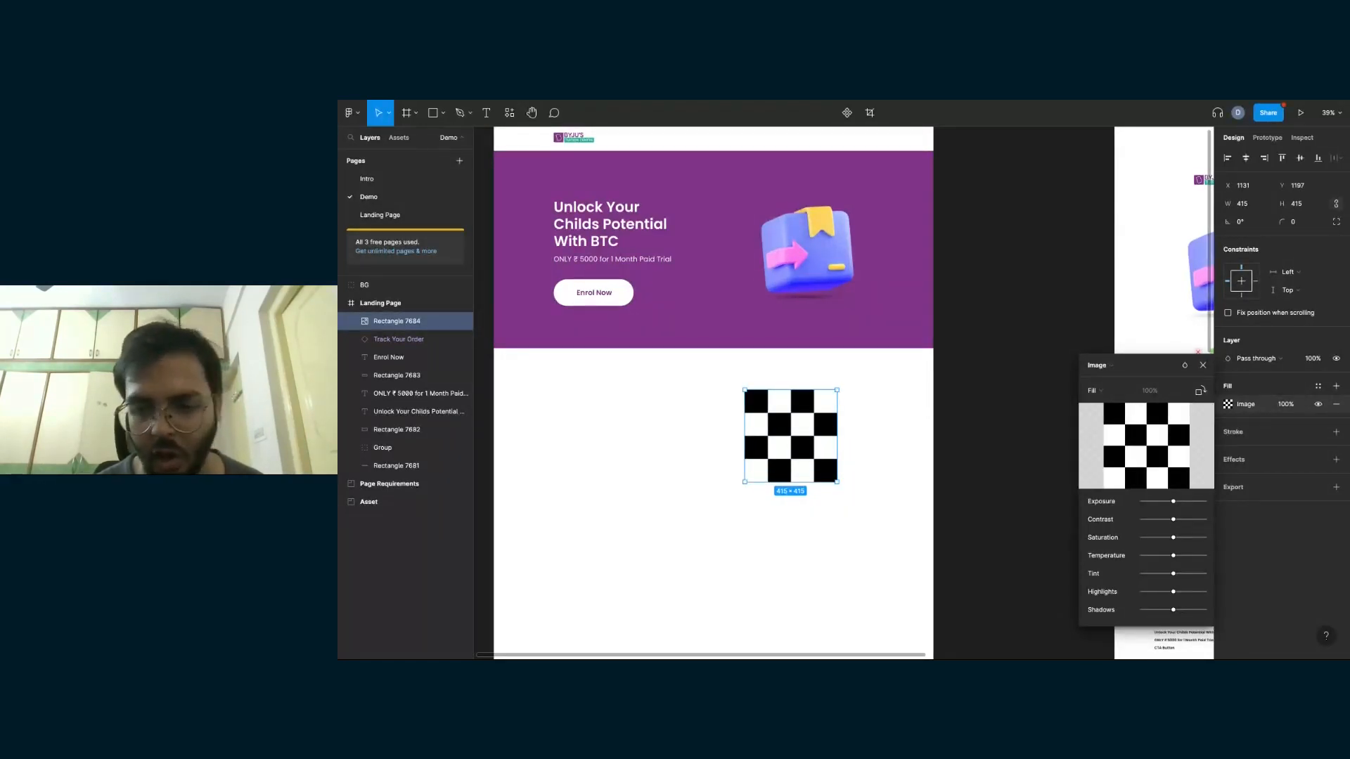
left_click(1203, 366)
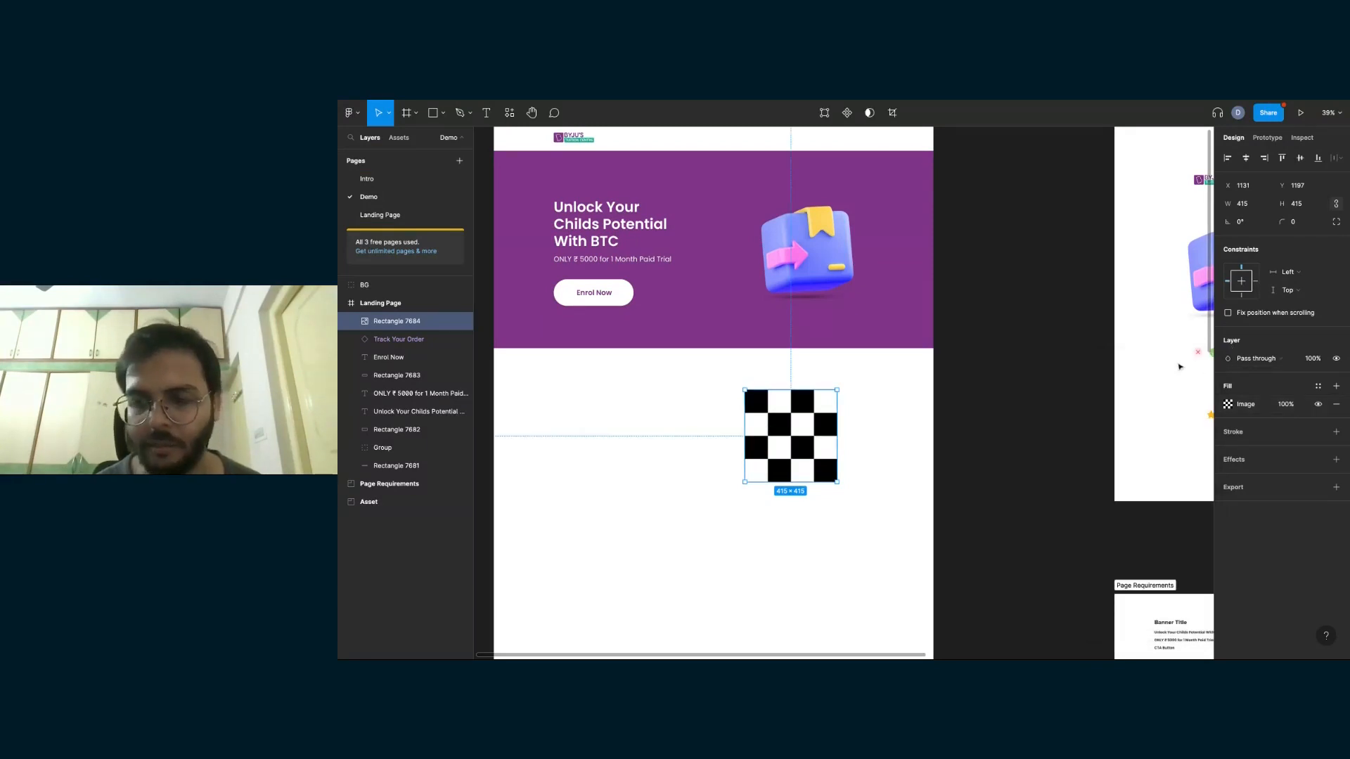
left_click(992, 433)
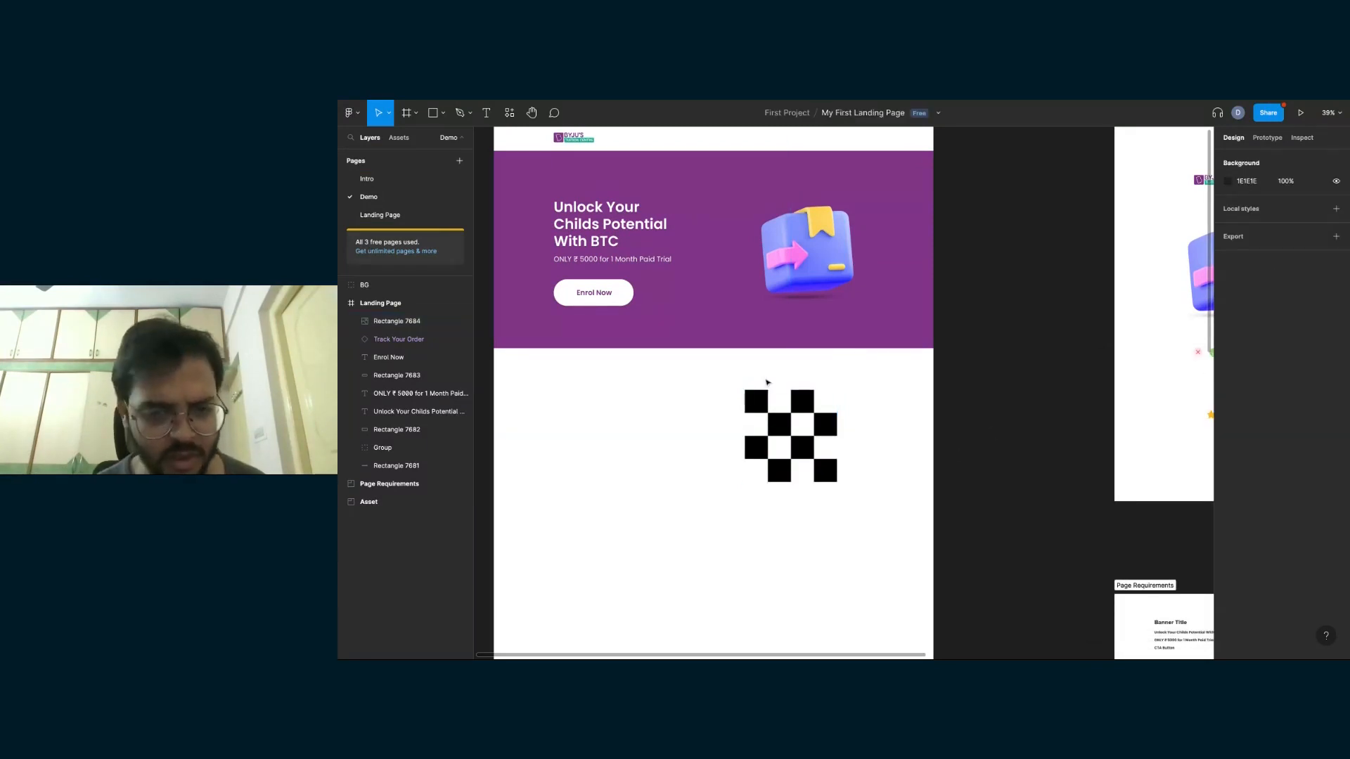
- Delete the checkerboard-filled square below the hero banner
left_click(804, 462)
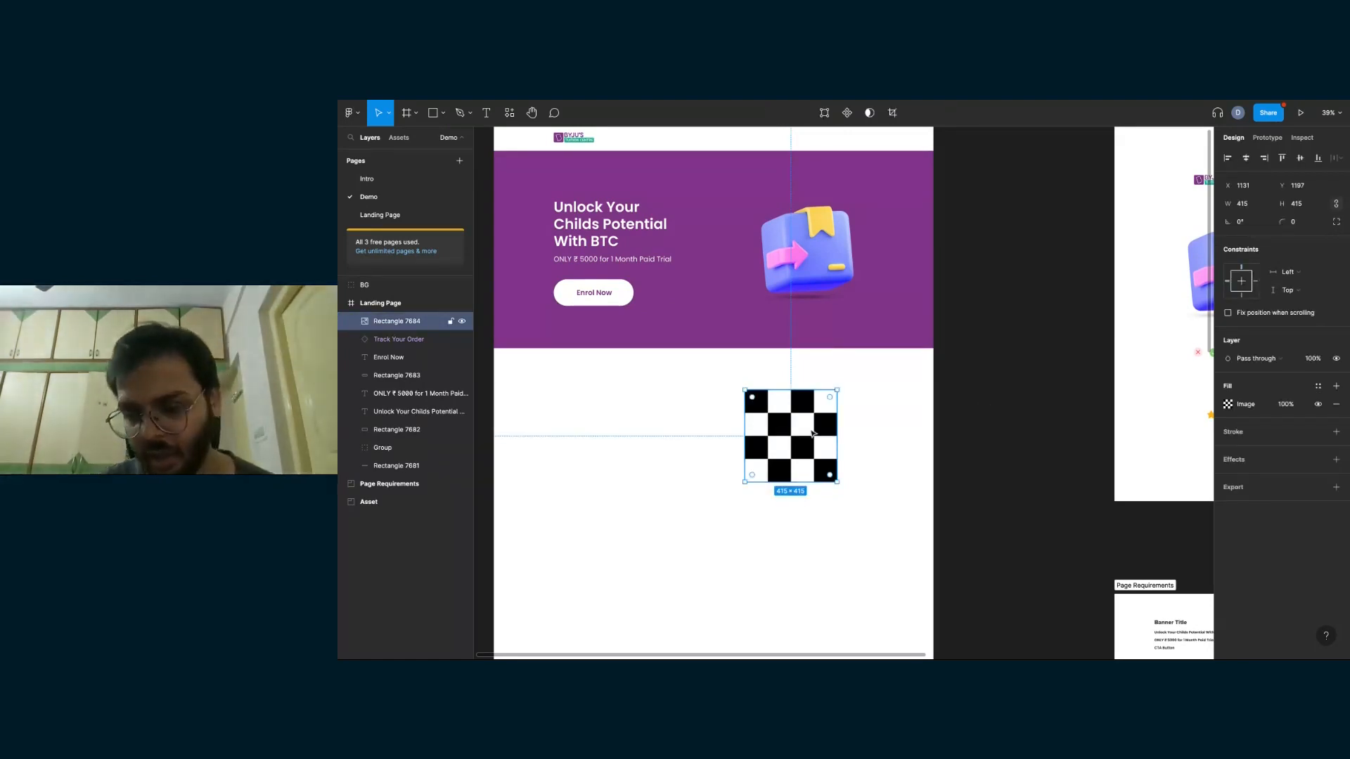
key("Delete")
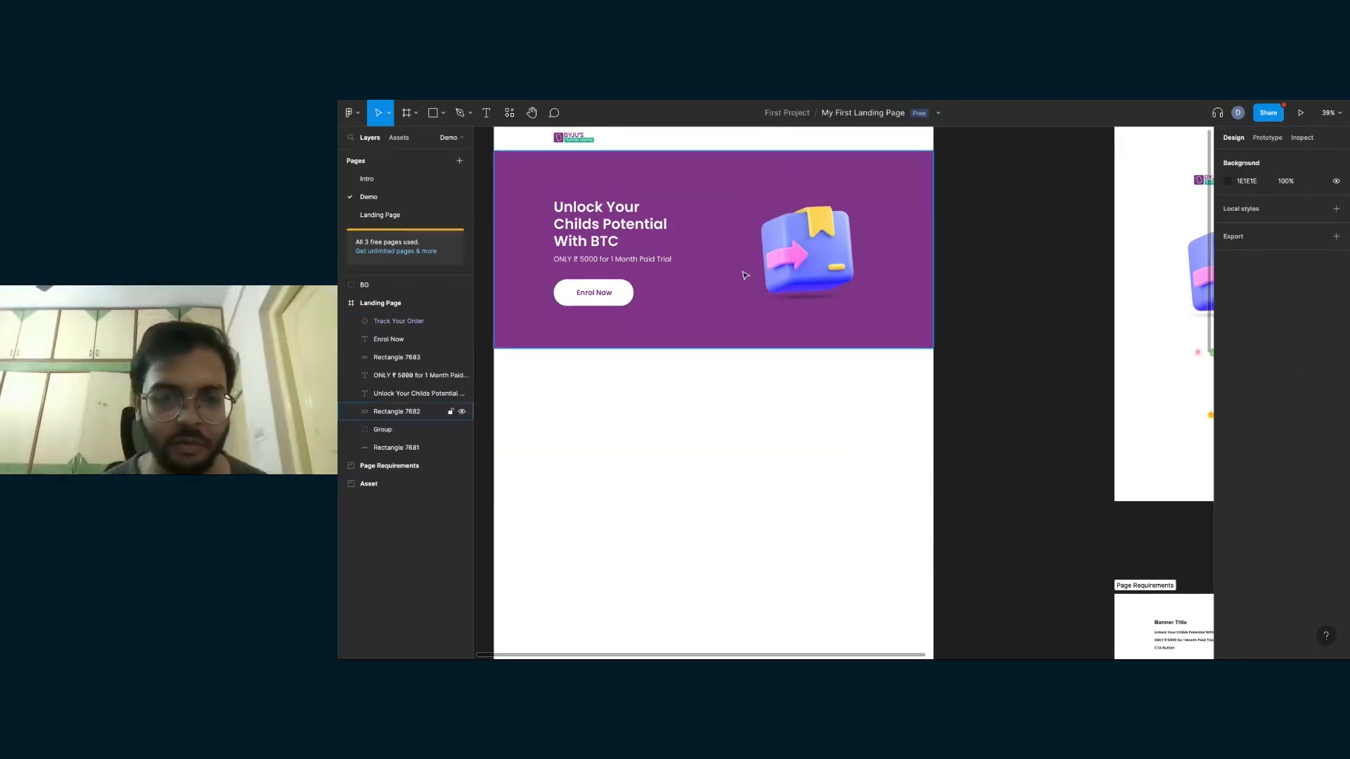